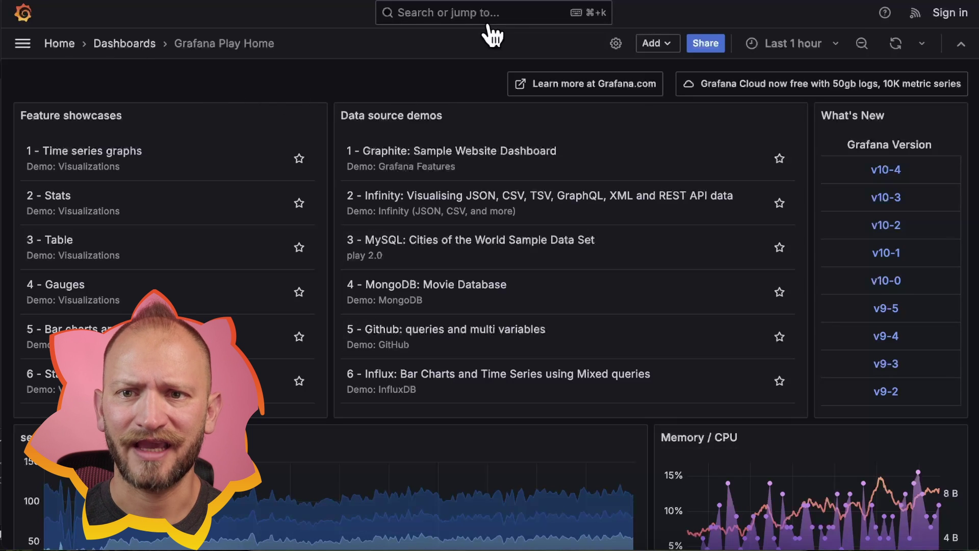
Add a new visualization panel to the dashboard and make it a Geomap.
left_click(656, 45)
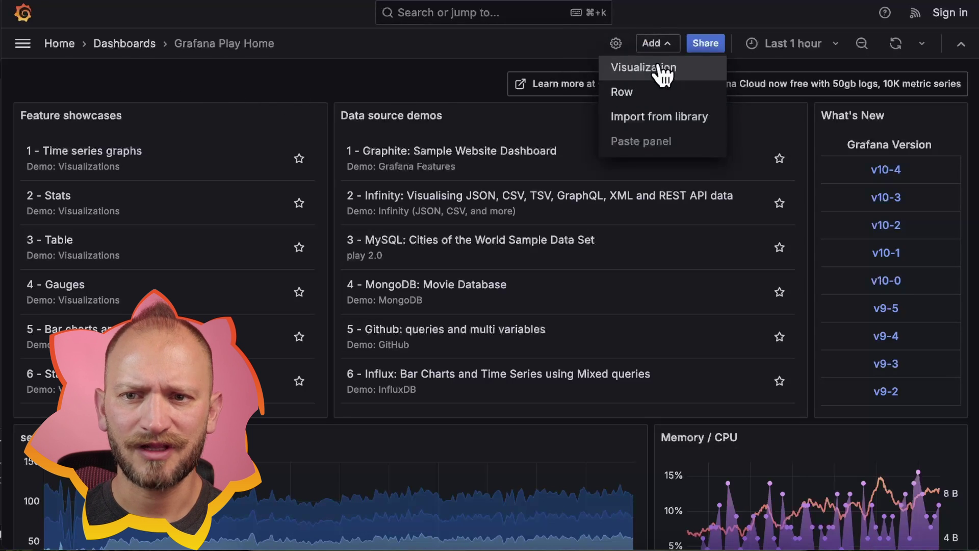
left_click(662, 66)
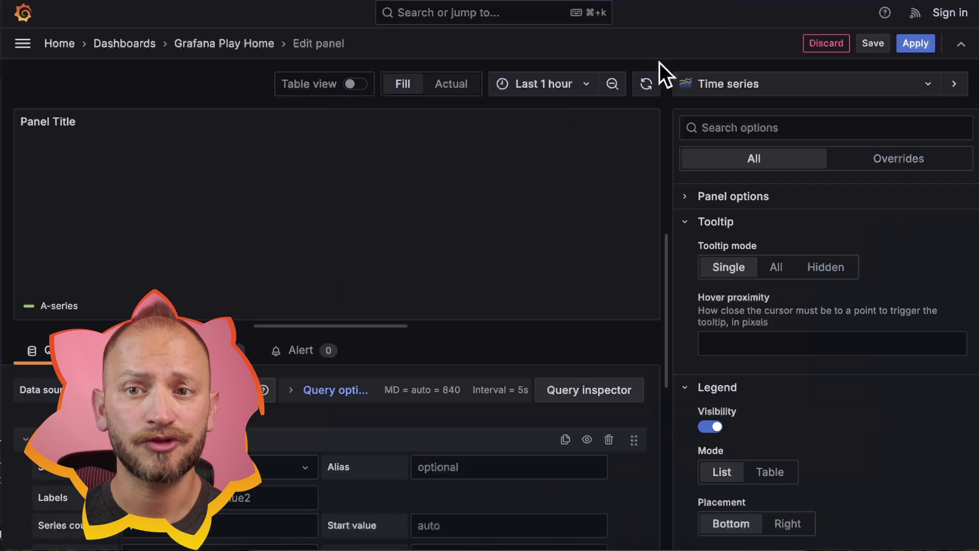
left_click(773, 92)
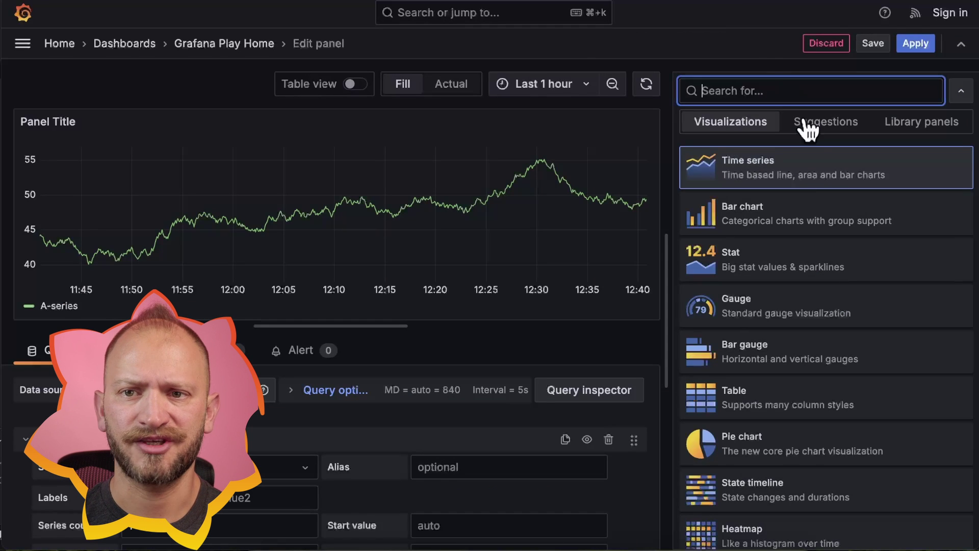
scroll(814, 246, "down", 20)
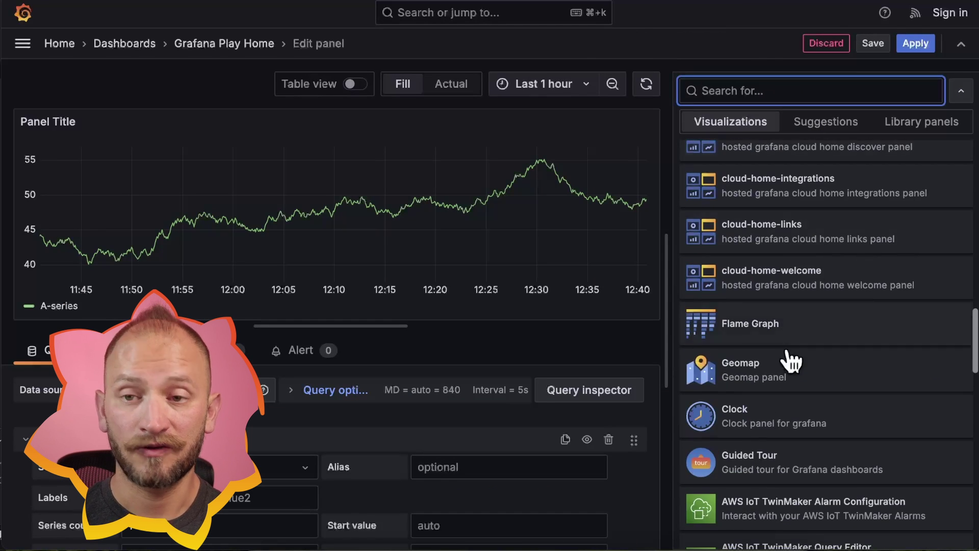
left_click(787, 357)
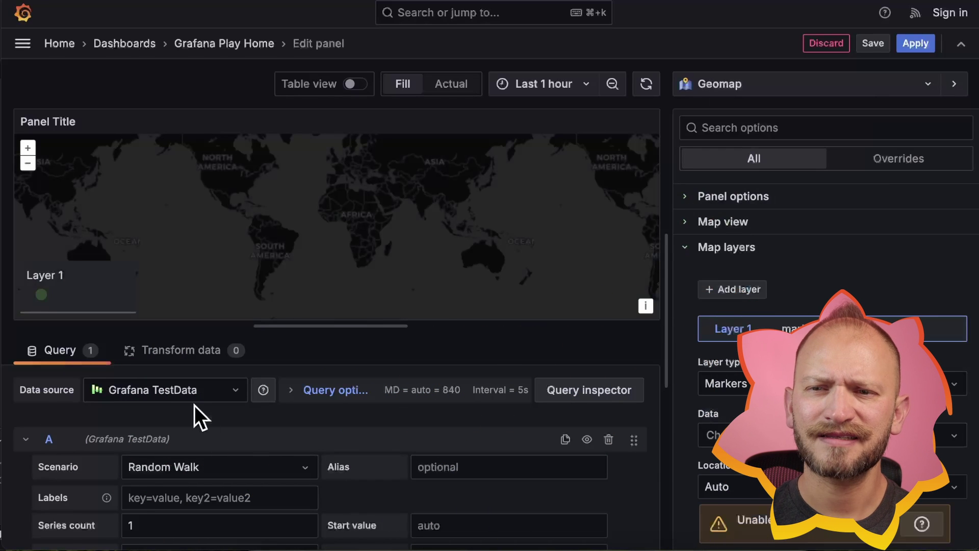
Set the TestData query scenario to CSV Content.
left_click(212, 469)
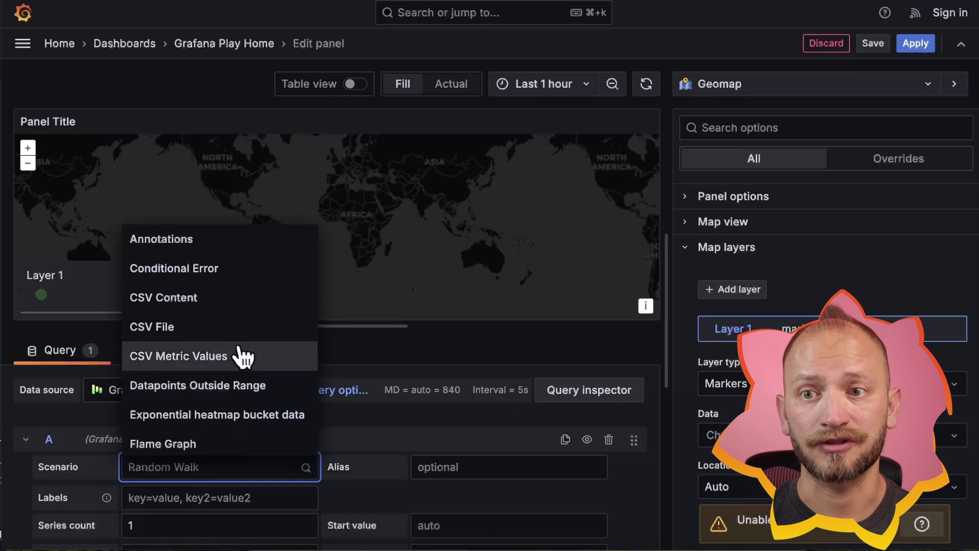
left_click(236, 308)
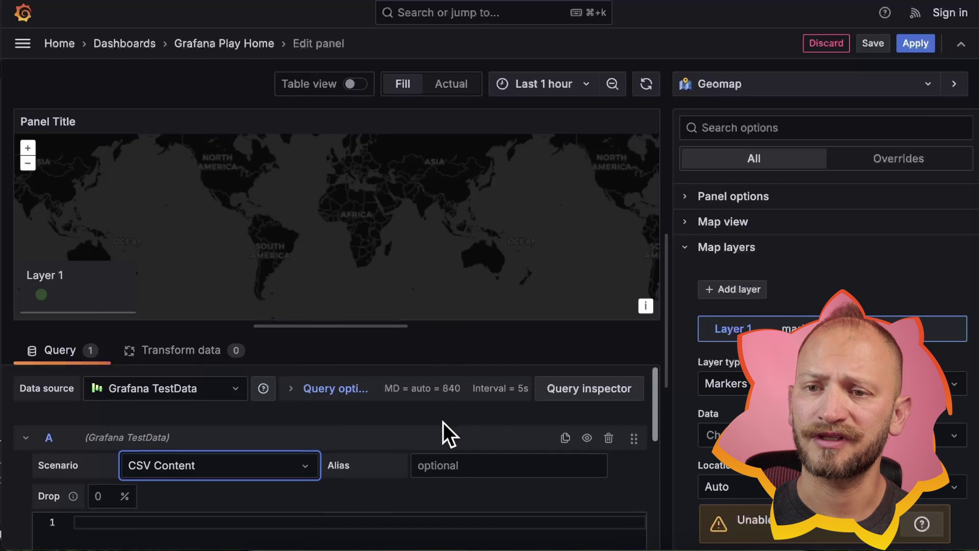
scroll(443, 422, "down", 2)
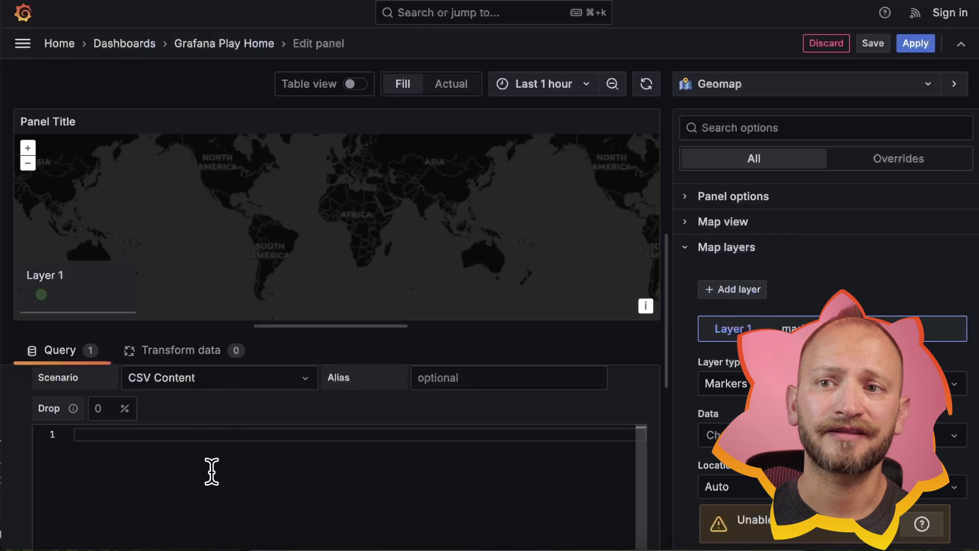
Paste the Disney park rows (Name, Latitude, Longitude) into the CSV editor to plot them.
key("super+a")
type("Name,Latitude,Longitude Disneyland,33.8121,-117.9190 DisneyWorld,28.3772,-81.5707 EuroDisney,48.867374,2.784018 Tokyo Disney,35.6329,139.8804 Shanghai Disney,31.1414,121.6682")
left_click(498, 361)
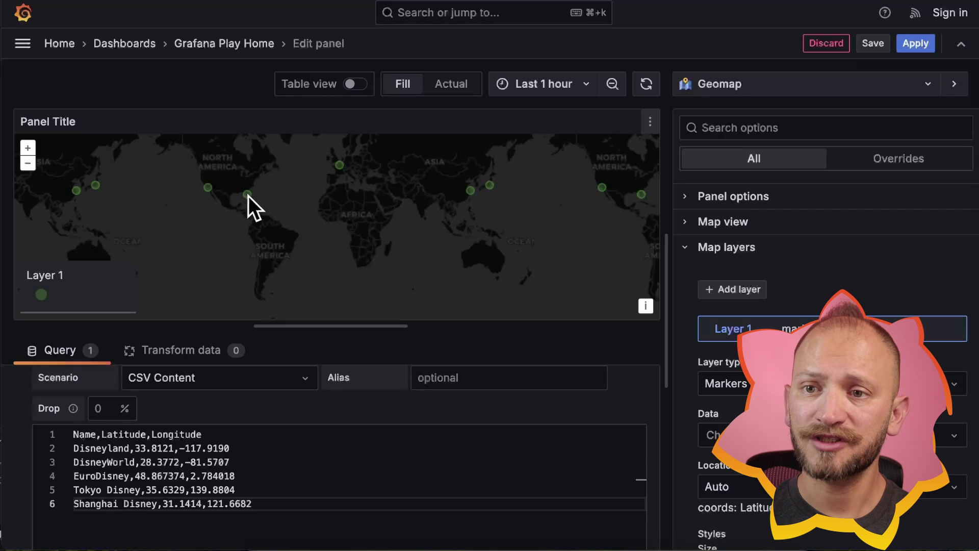
double_click(128, 435)
double_click(178, 434)
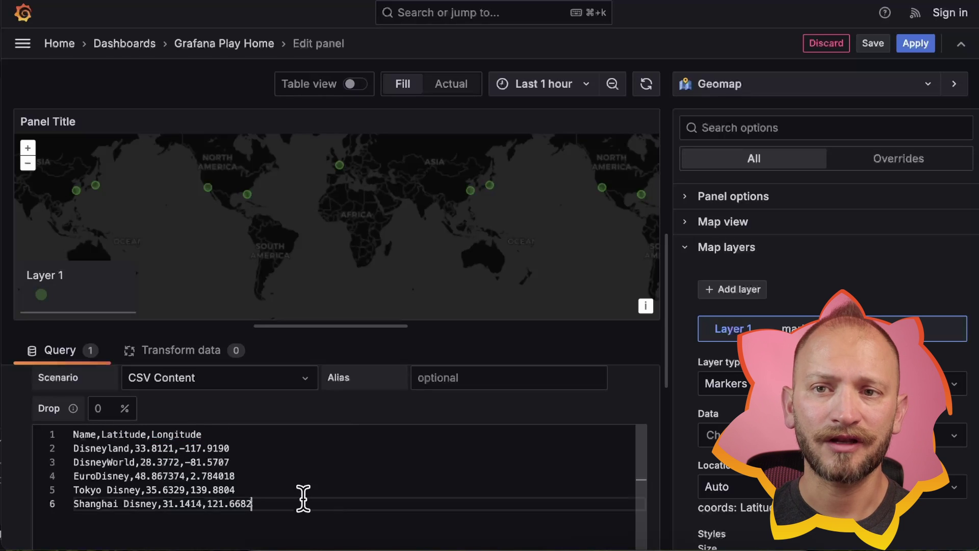
Try the geohash location rows, then undo to restore the Disney CSV rows.
left_click_drag(280, 500, 22, 433)
type("Name,geohash Cancun,d5f21 Honolulu,87z9ps Palm Cove,rhzxudynb014 Mykonos,swdj02ey9gyx")
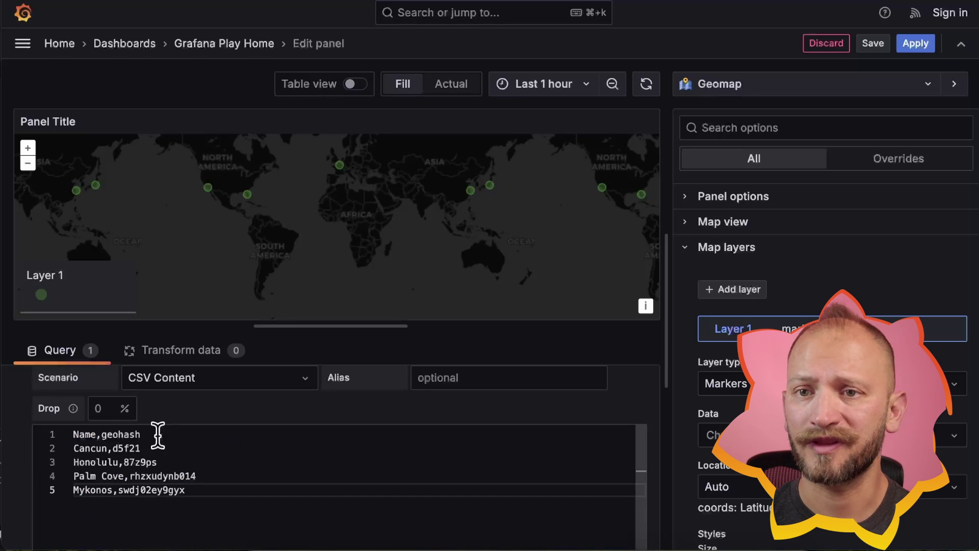
double_click(128, 434)
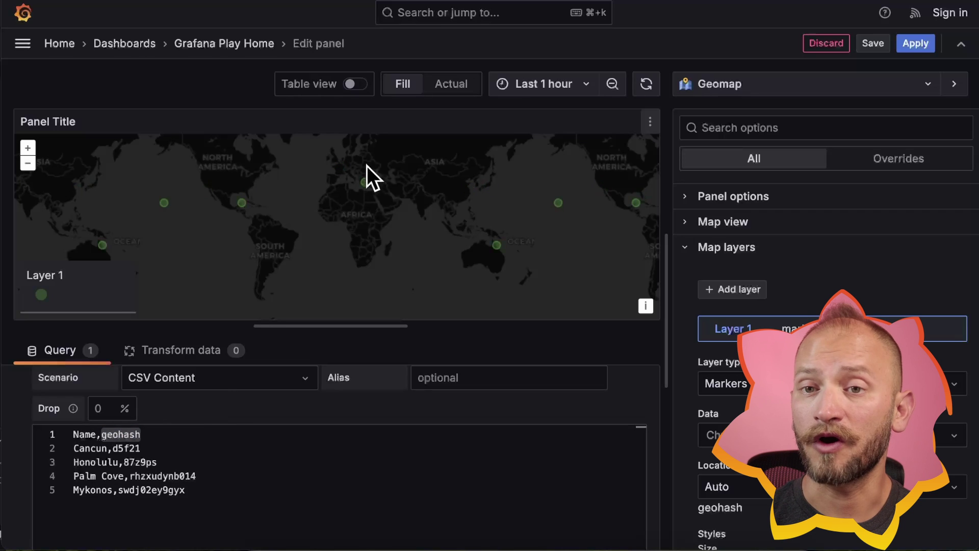
left_click(263, 476)
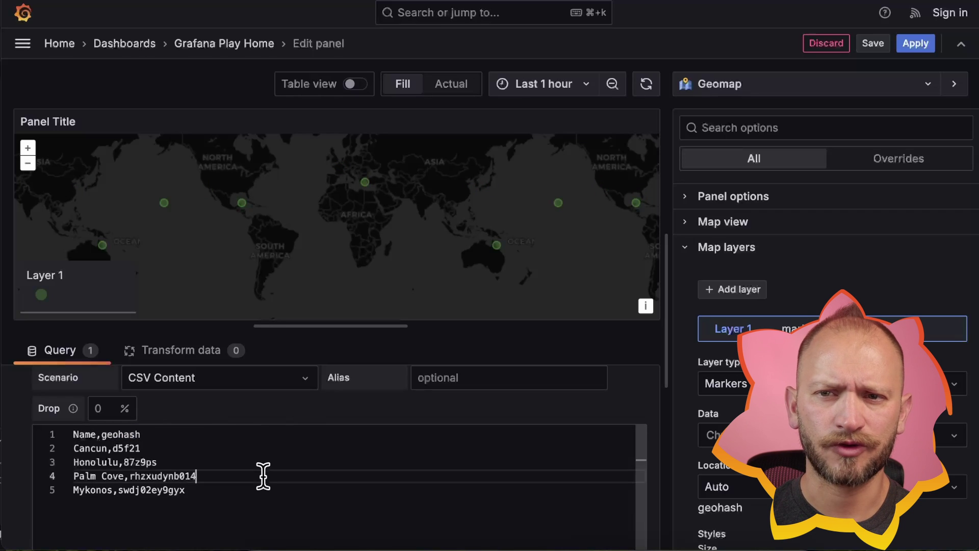
key("super+z")
left_click(422, 414)
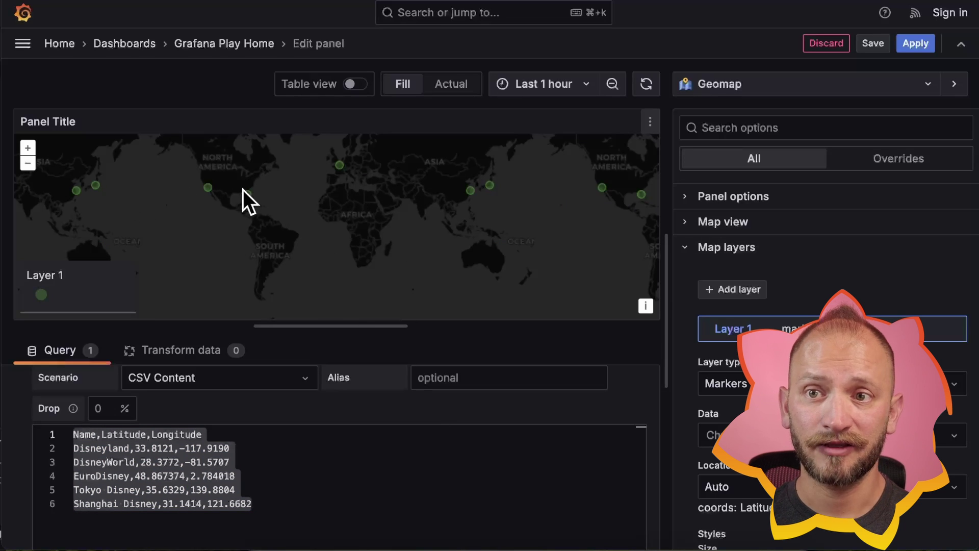
mouse_move(247, 196)
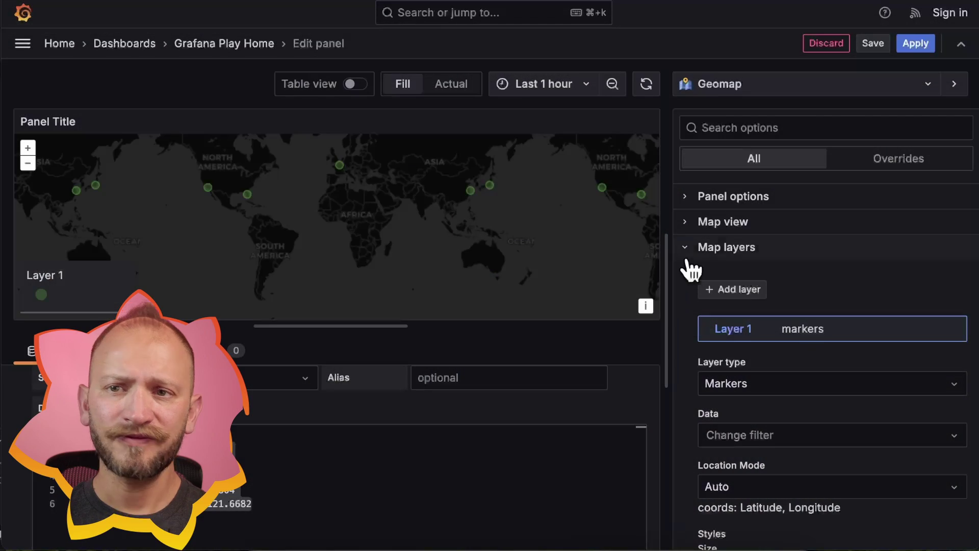
Show the Basemap layer settings and set the basemap to CARTO with the light theme.
left_click(686, 250)
left_click(689, 275)
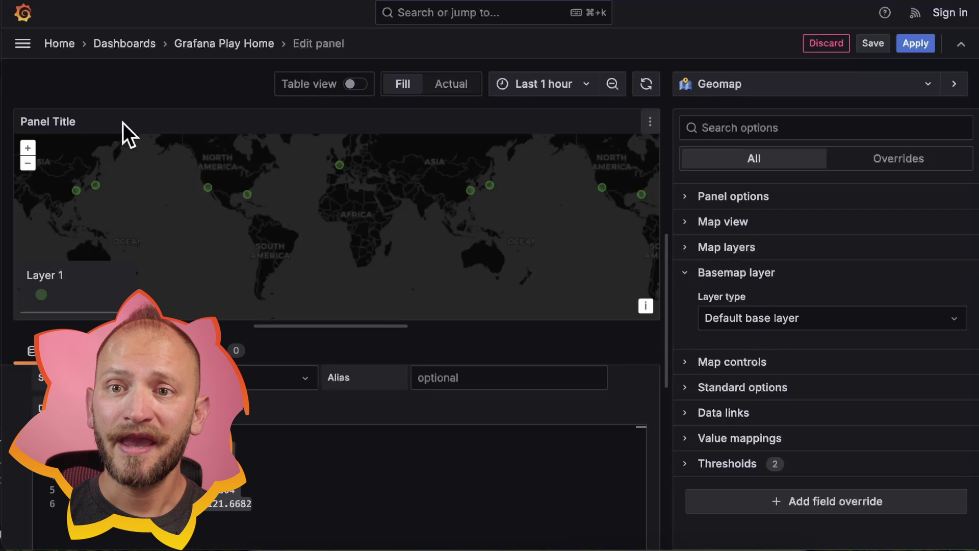
left_click(800, 320)
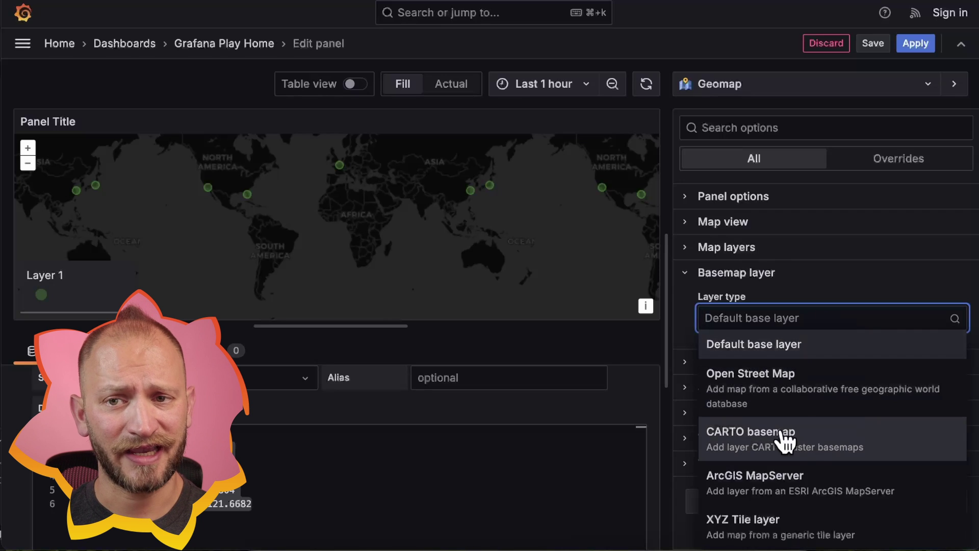
left_click(789, 329)
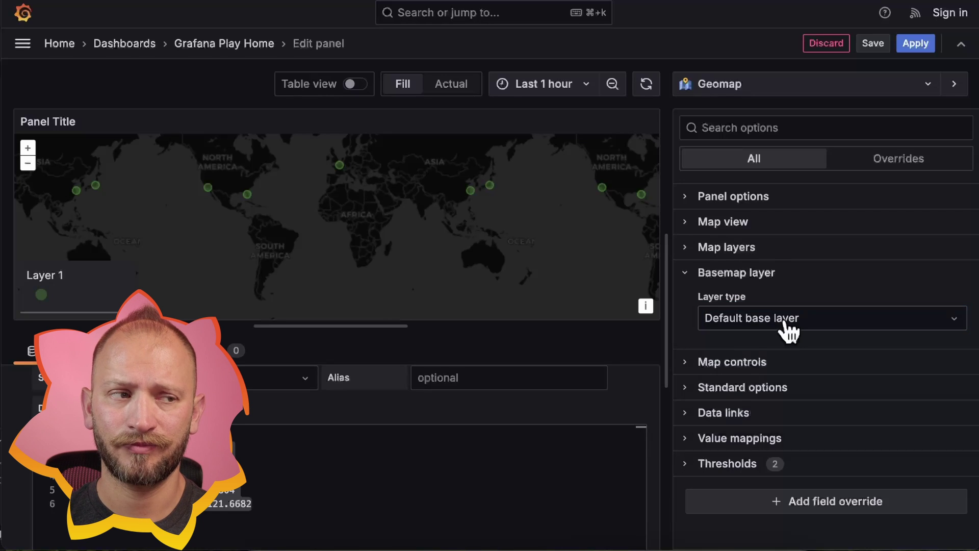
left_click(786, 320)
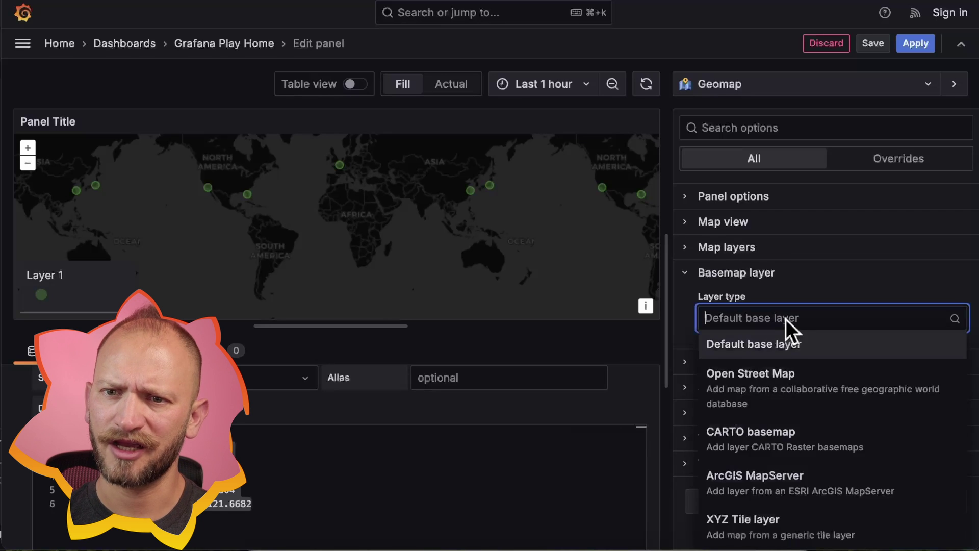
left_click(801, 439)
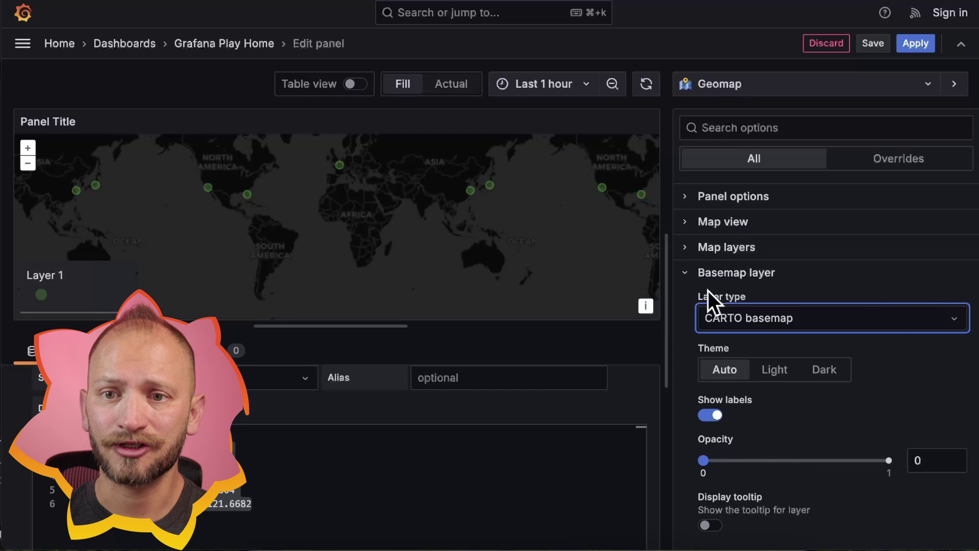
left_click(775, 370)
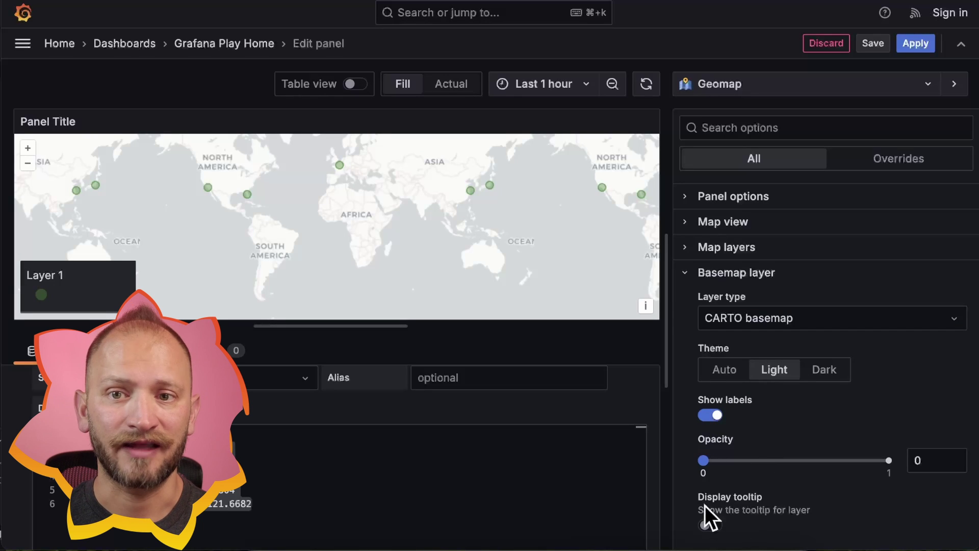
Try Open Street Map and then XYZ Tile layer as the basemap.
left_click(834, 318)
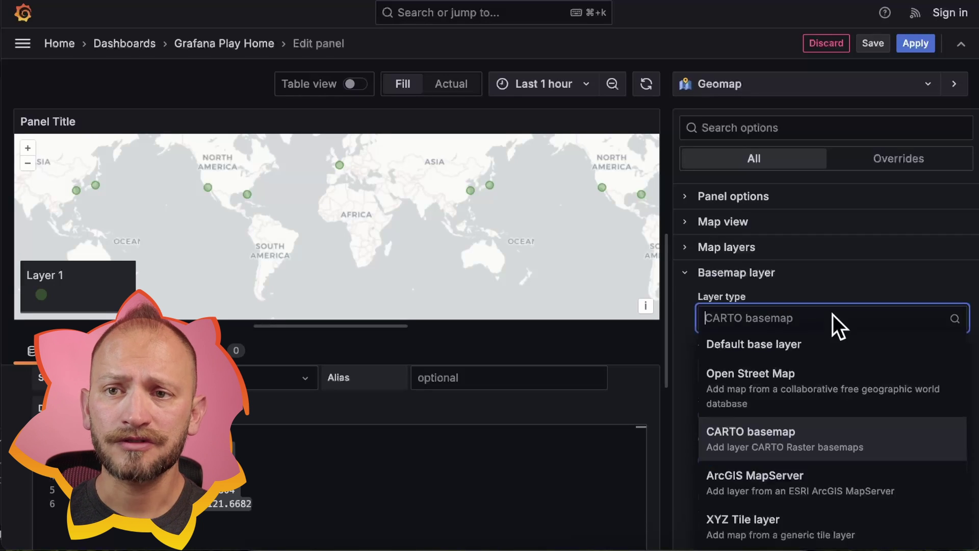
left_click(846, 391)
left_click(820, 326)
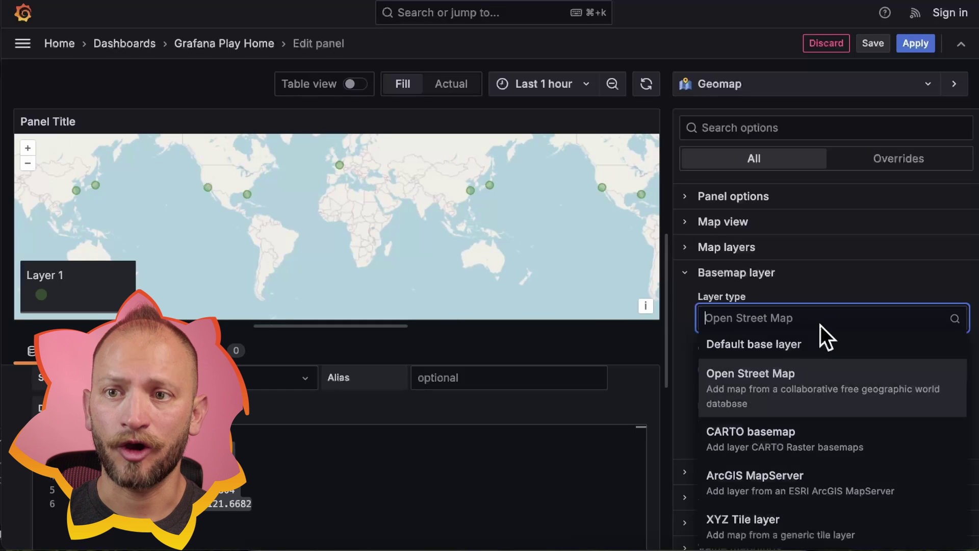
left_click(802, 526)
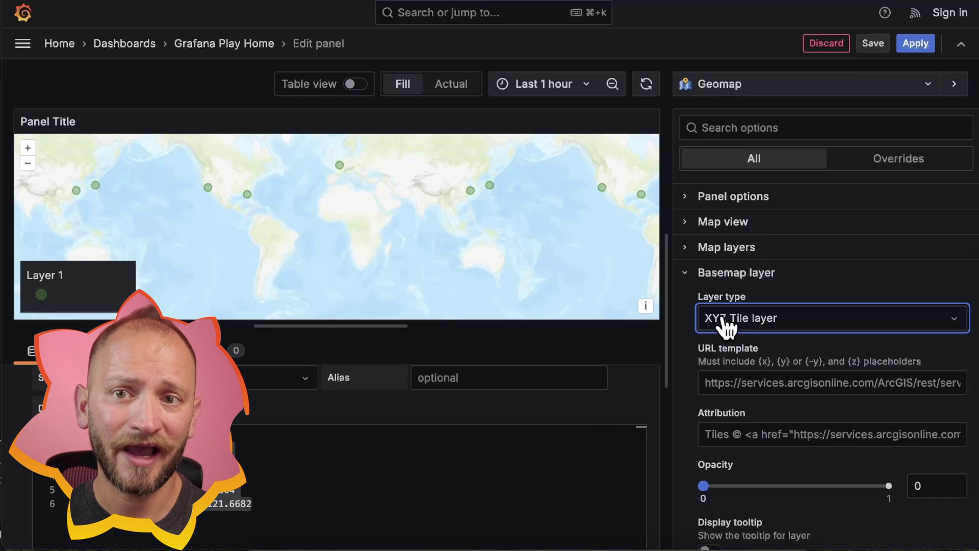
Preview ArcGIS MapServer World Physical, then return to the light CARTO basemap and collapse it.
left_click(733, 322)
left_click(800, 479)
left_click(781, 372)
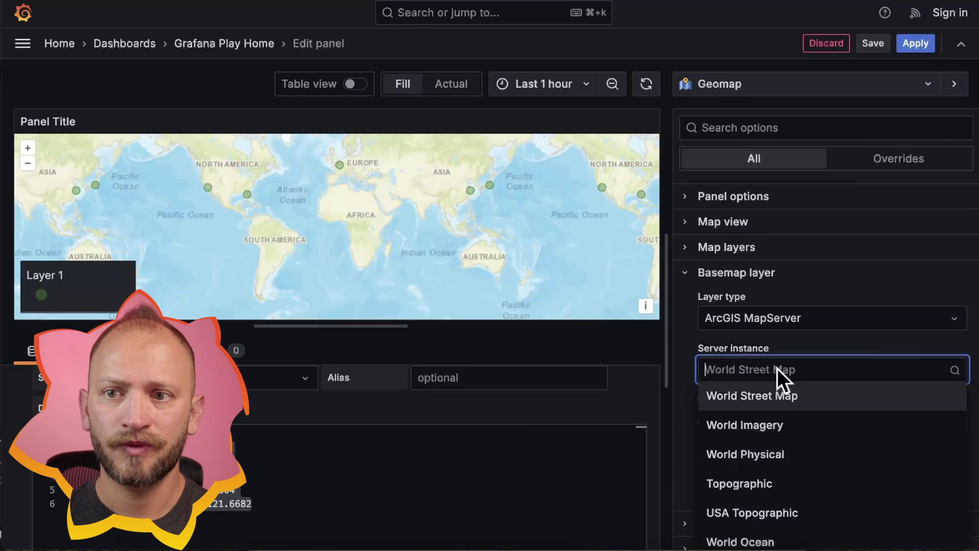
left_click(791, 453)
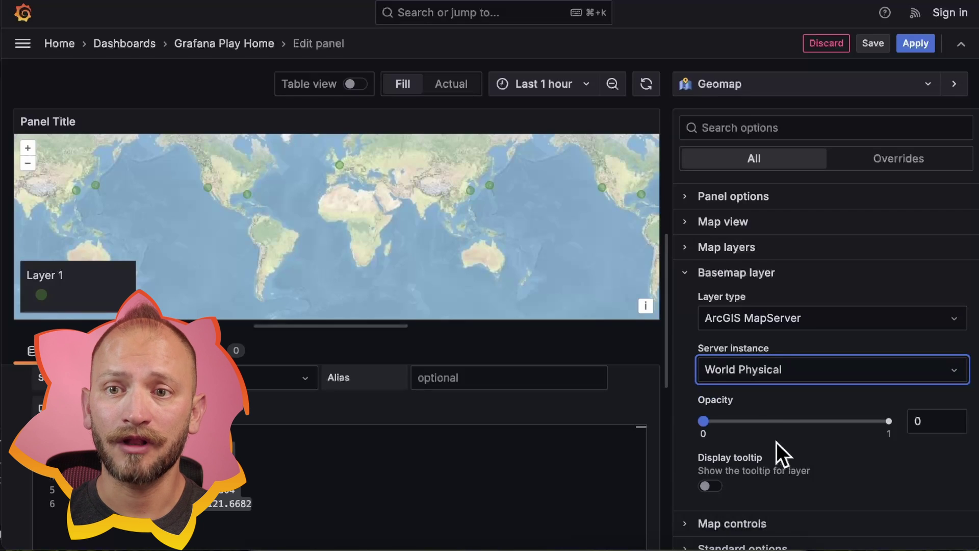
left_click(816, 329)
left_click(820, 443)
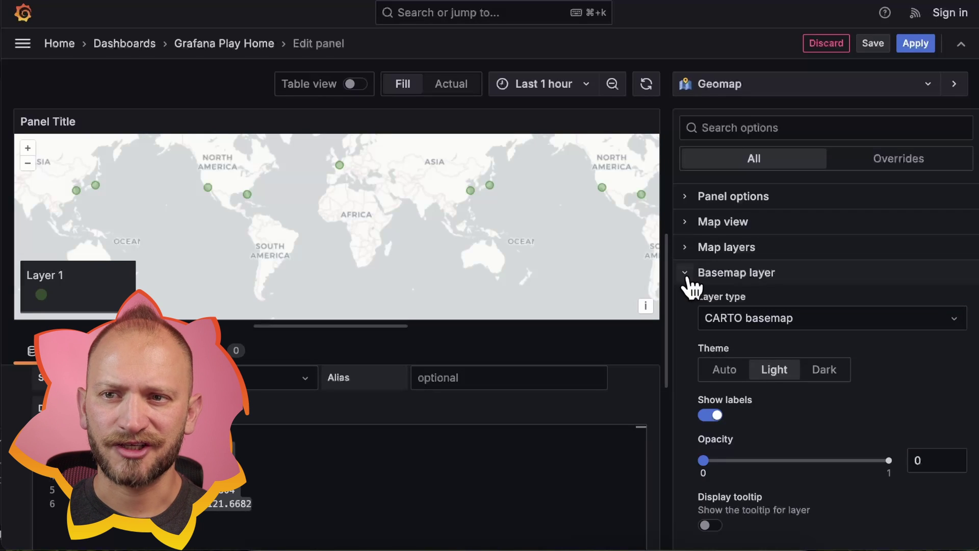
left_click(694, 275)
Expand Map layers and cancel adding a second layer.
left_click(695, 250)
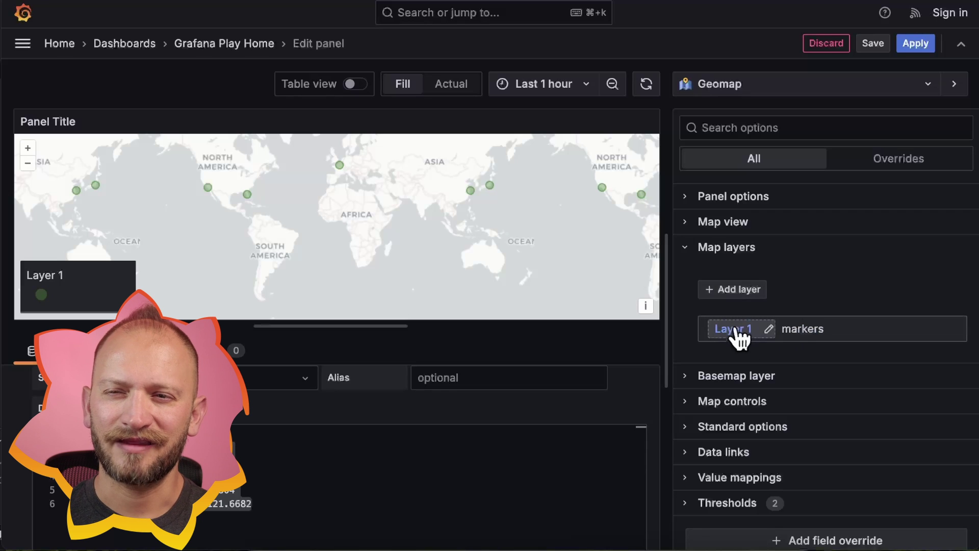
left_click(736, 290)
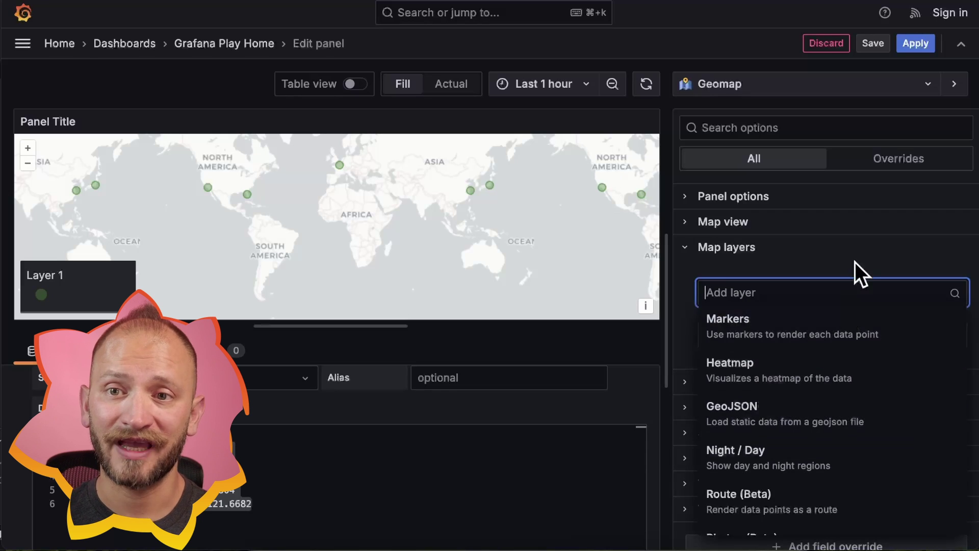
key("Escape")
Switch Layer 1 to a Heatmap and browse the other layer types.
left_click(807, 327)
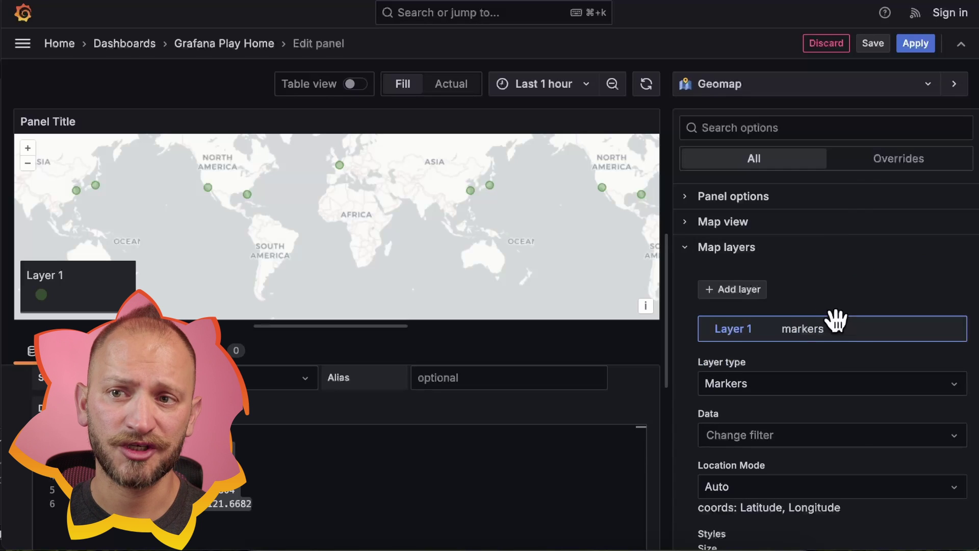
left_click(777, 382)
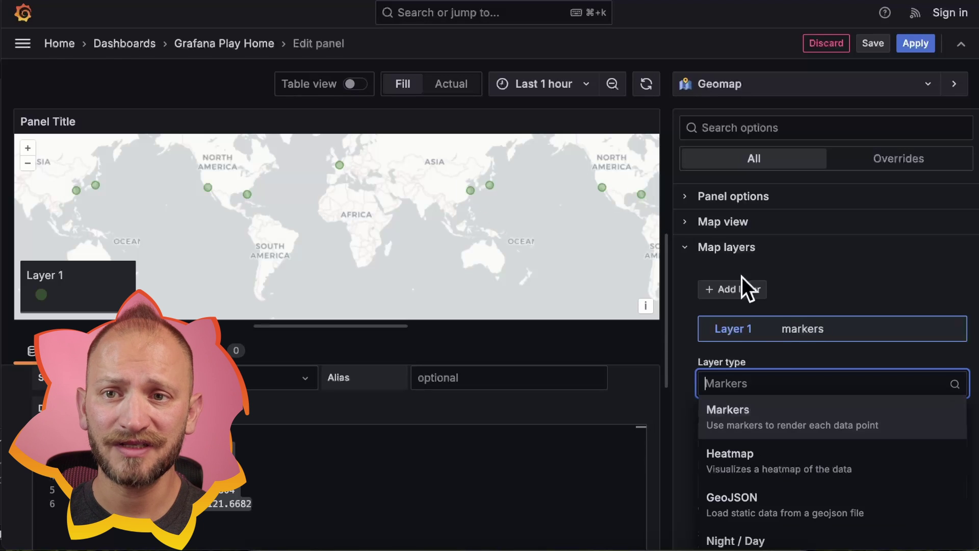
left_click(769, 461)
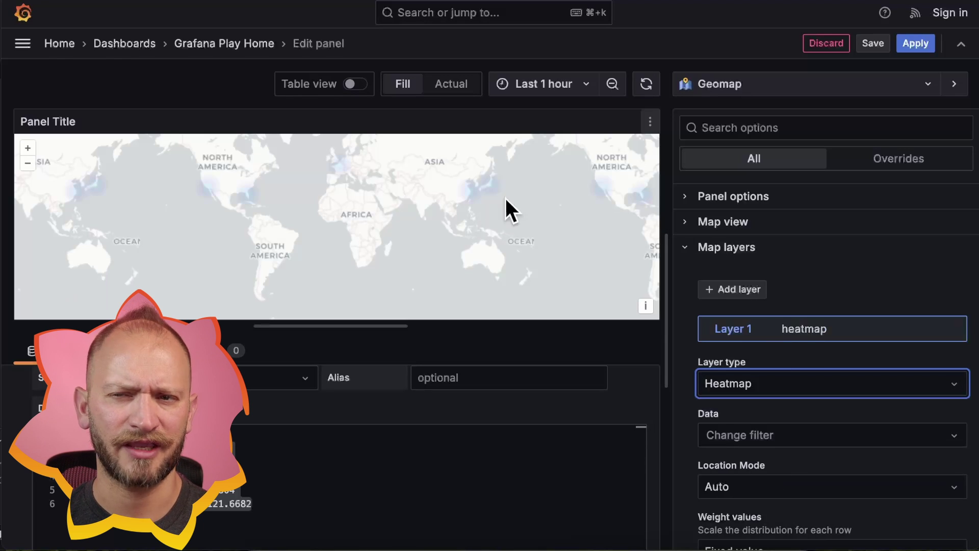
left_click(782, 383)
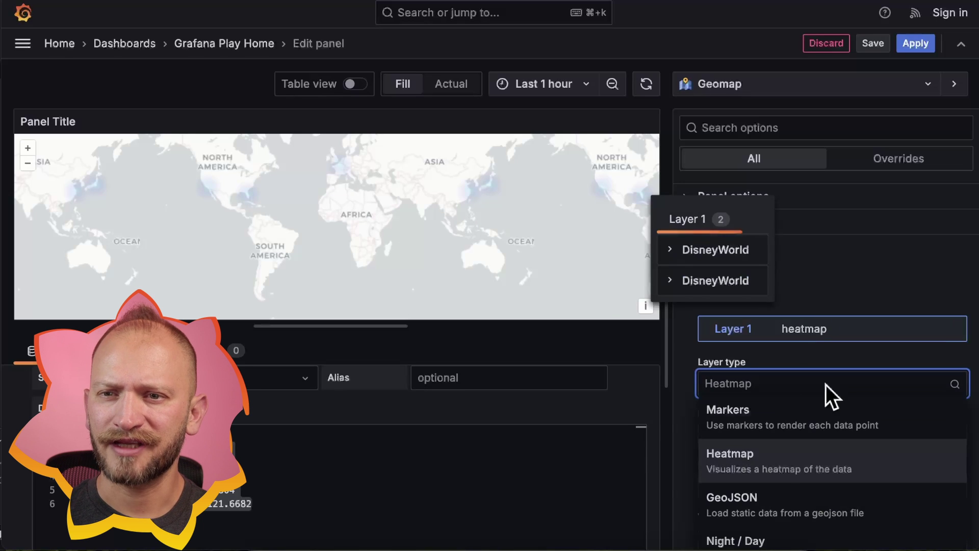
scroll(781, 520, "down", 3)
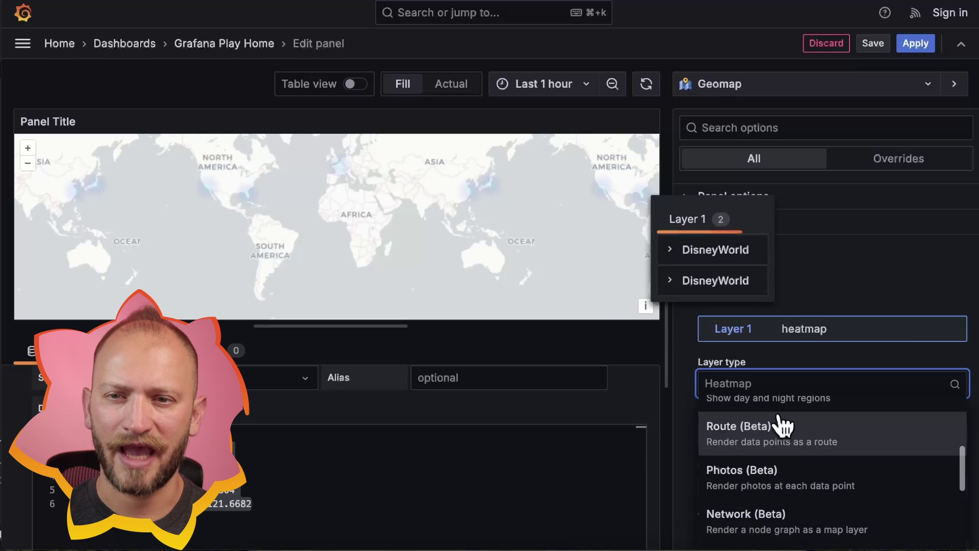
scroll(829, 526, "down", 2)
scroll(826, 528, "up", 2)
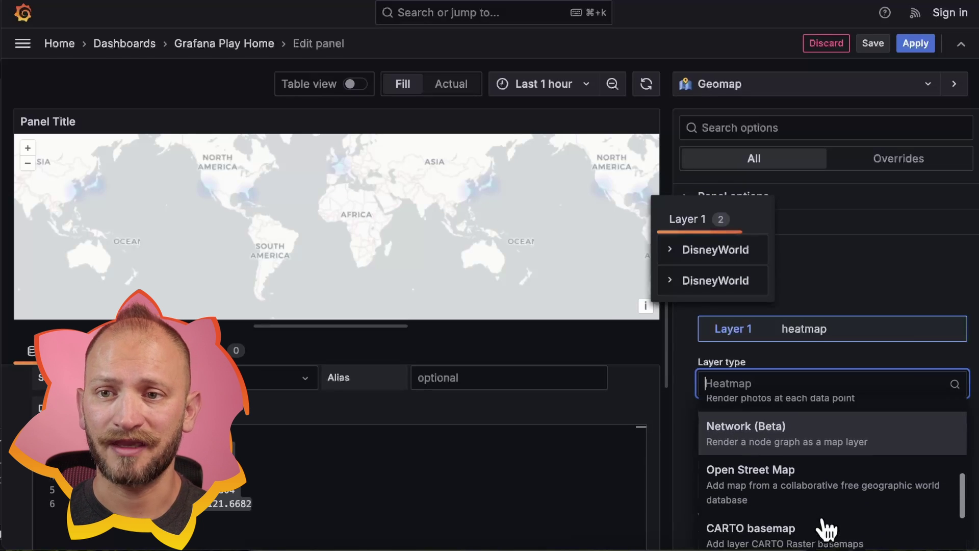
scroll(826, 528, "up", 3)
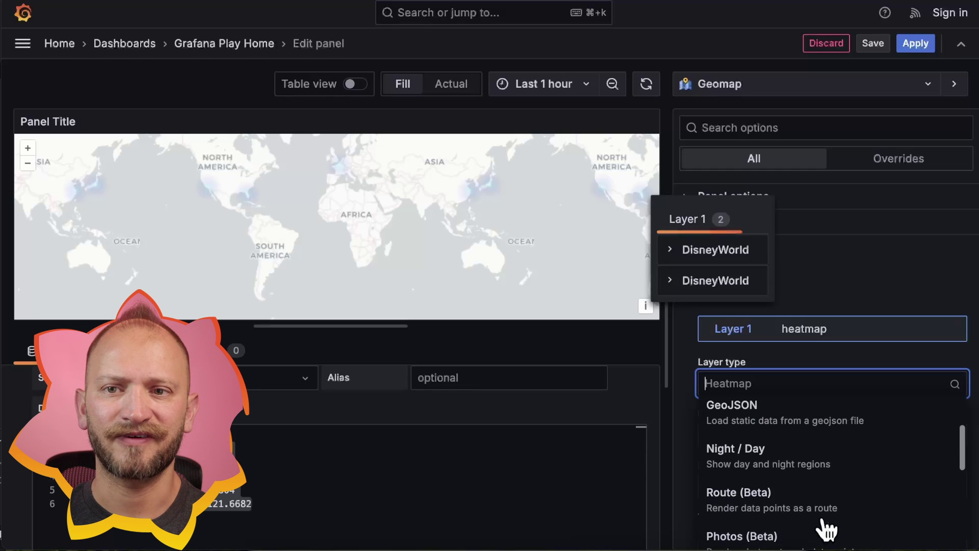
scroll(826, 529, "up", 3)
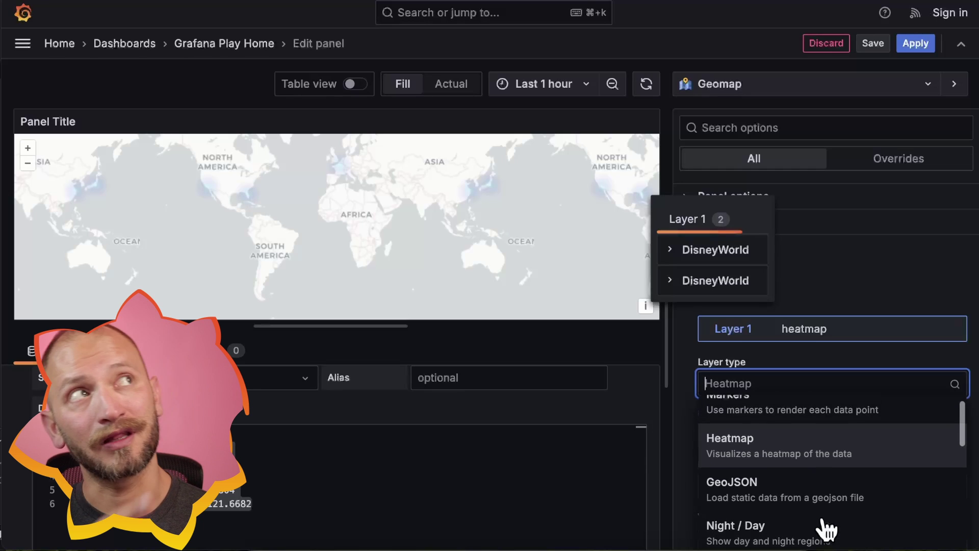
Set Layer 1 back to Markers fed from Query: A, keeping Auto location mode.
left_click(715, 414)
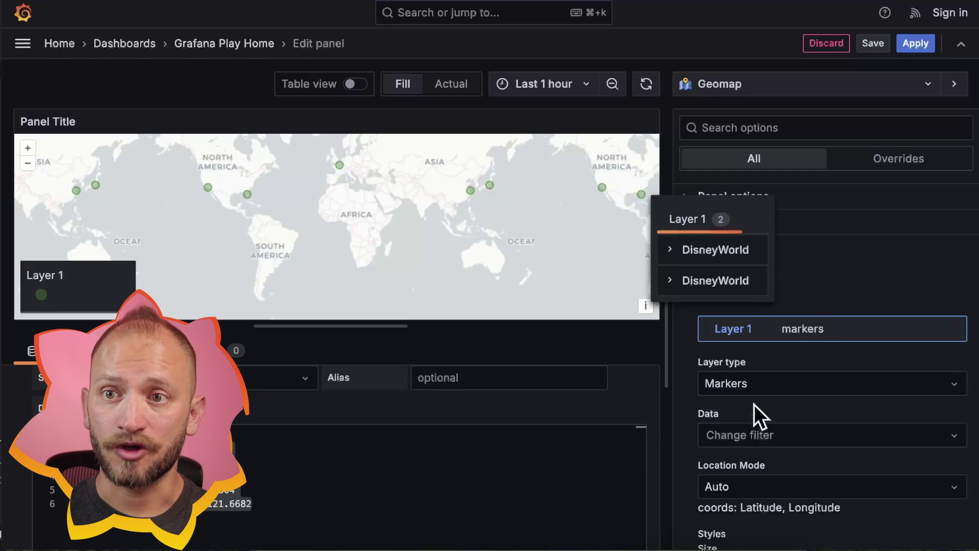
left_click(794, 449)
left_click(771, 480)
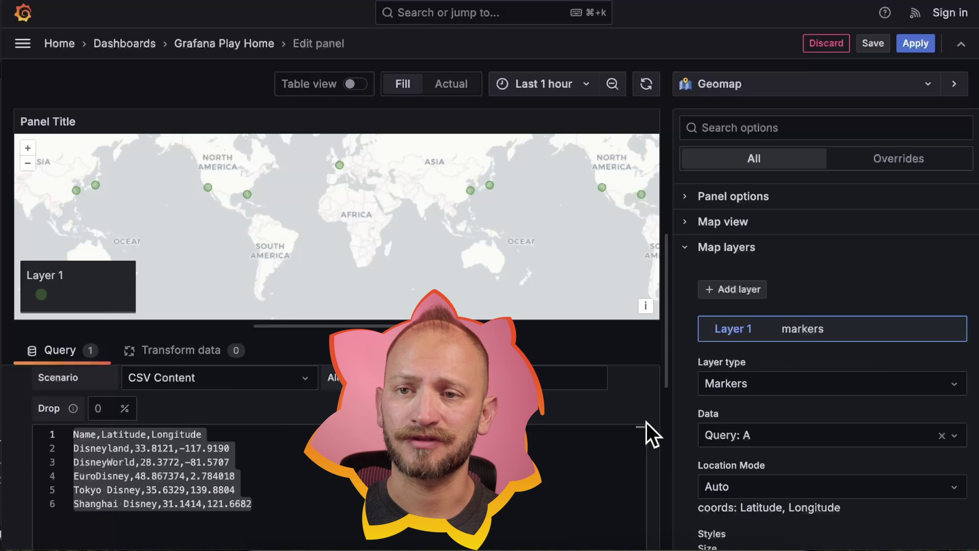
left_click(798, 486)
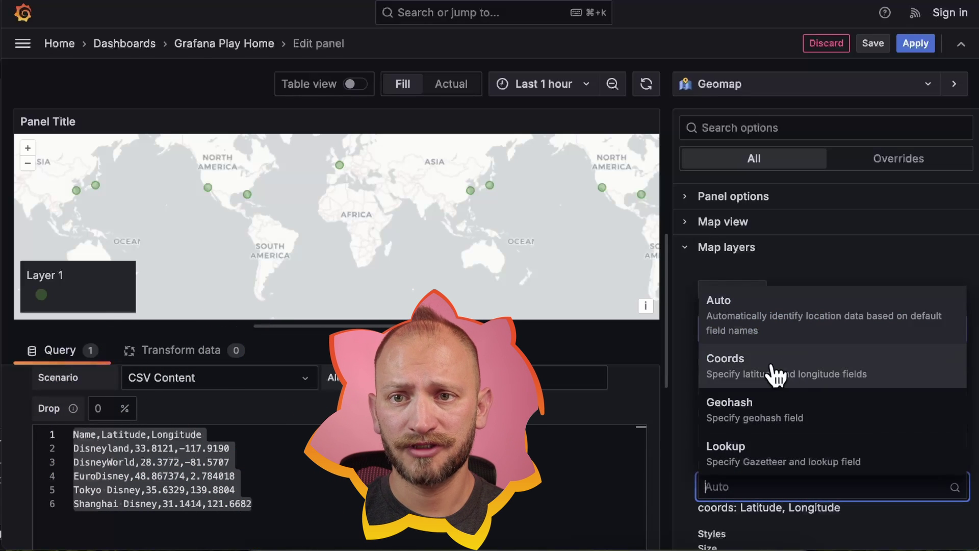
left_click(685, 393)
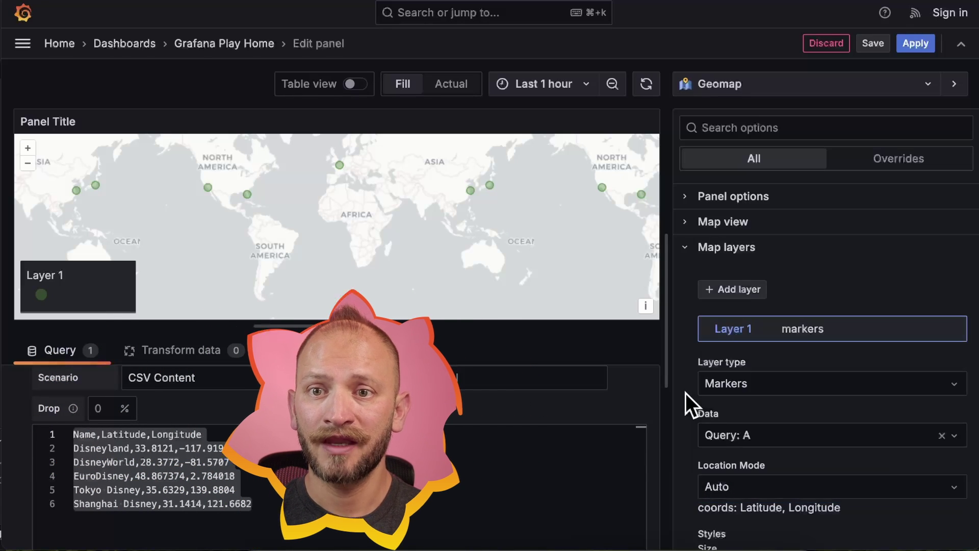
scroll(686, 403, "down", 5)
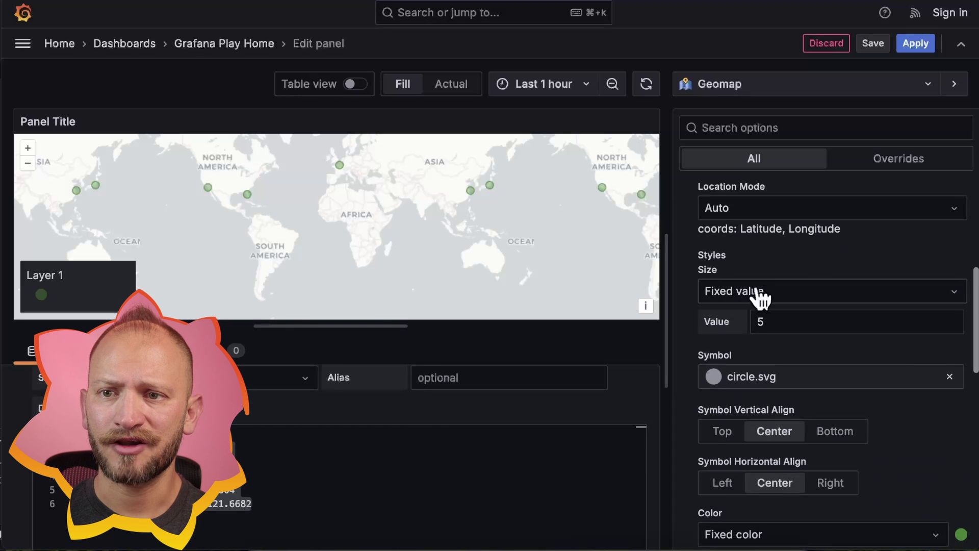
scroll(806, 449, "down", 4)
scroll(815, 451, "down", 2)
scroll(815, 451, "down", 1)
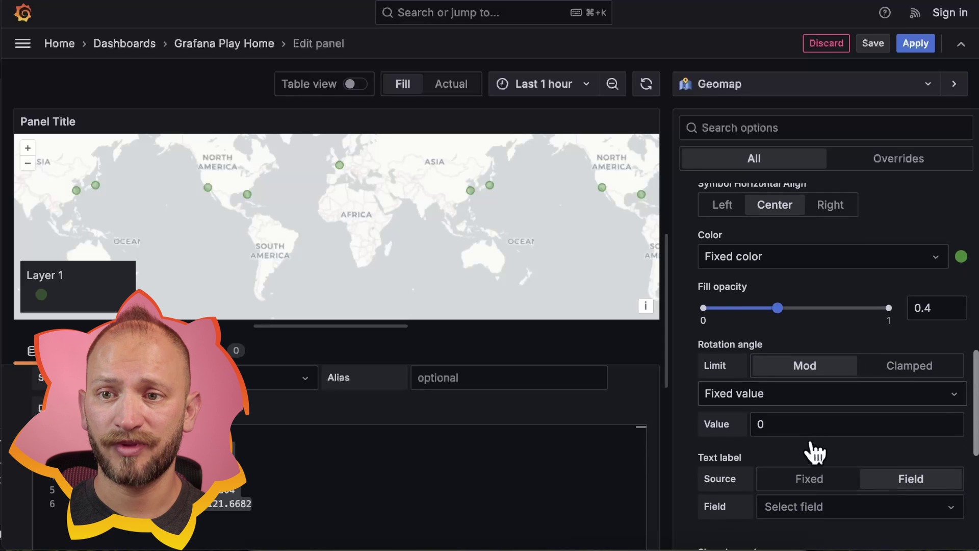
scroll(815, 452, "up", 5)
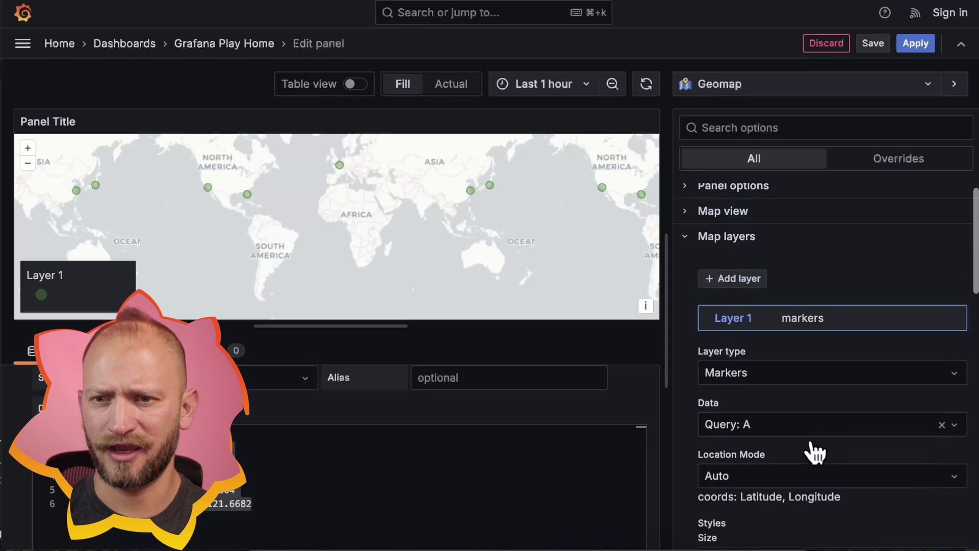
scroll(815, 452, "up", 7)
Switch Layer 1 to a Heatmap and set its Radius to 34.
left_click(785, 392)
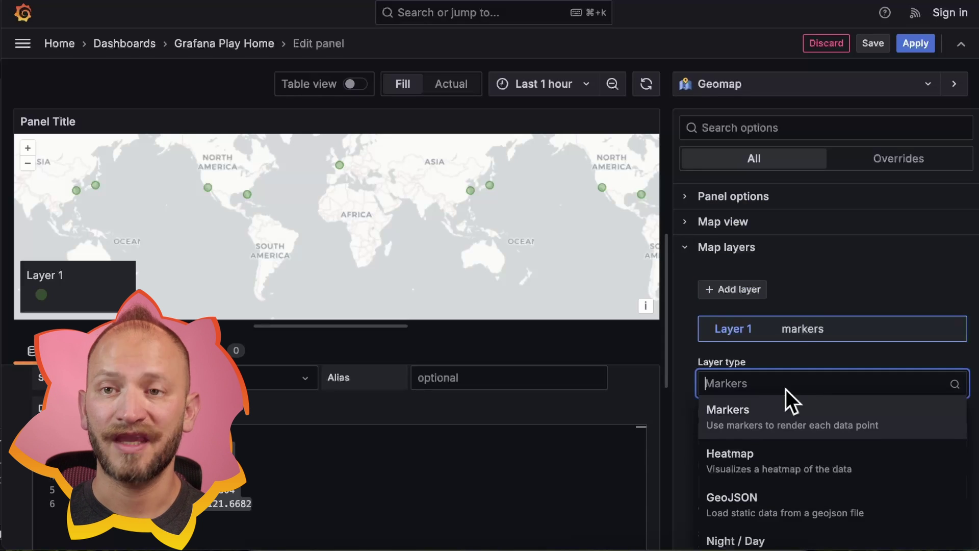
left_click(809, 465)
scroll(681, 416, "down", 4)
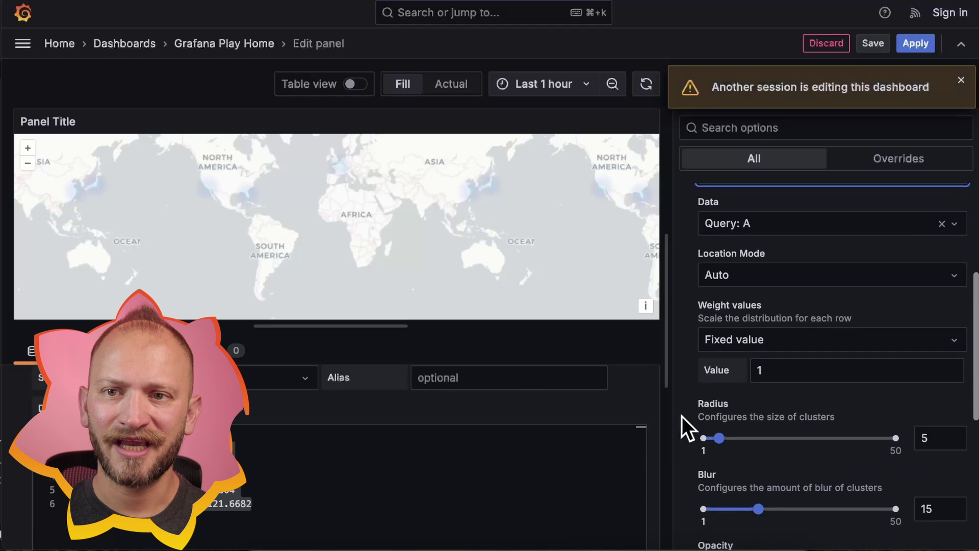
left_click_drag(719, 436, 833, 436)
scroll(841, 371, "up", 3)
Try Layer 1 as GeoJSON with example-with-style.geojson, then airports.geojson.
left_click(782, 315)
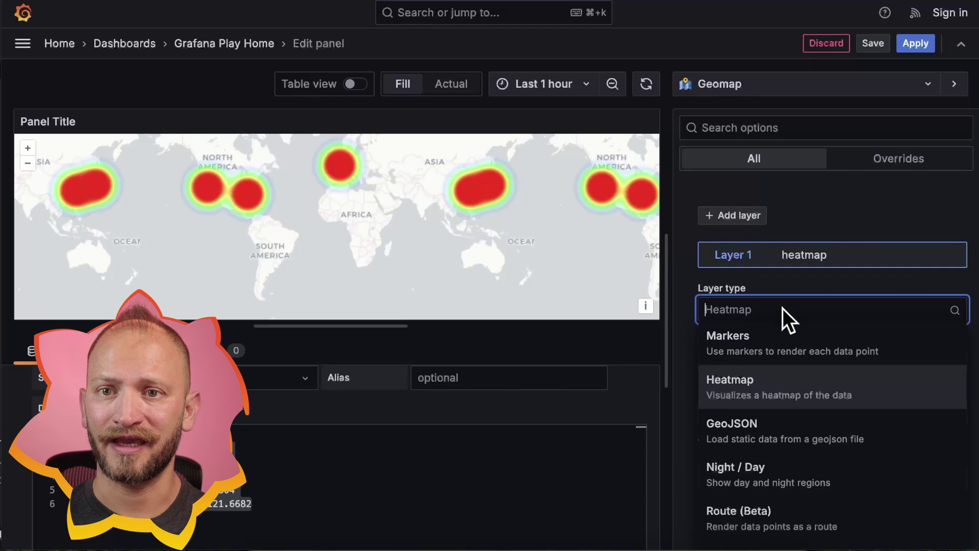
left_click(809, 453)
left_click(800, 366)
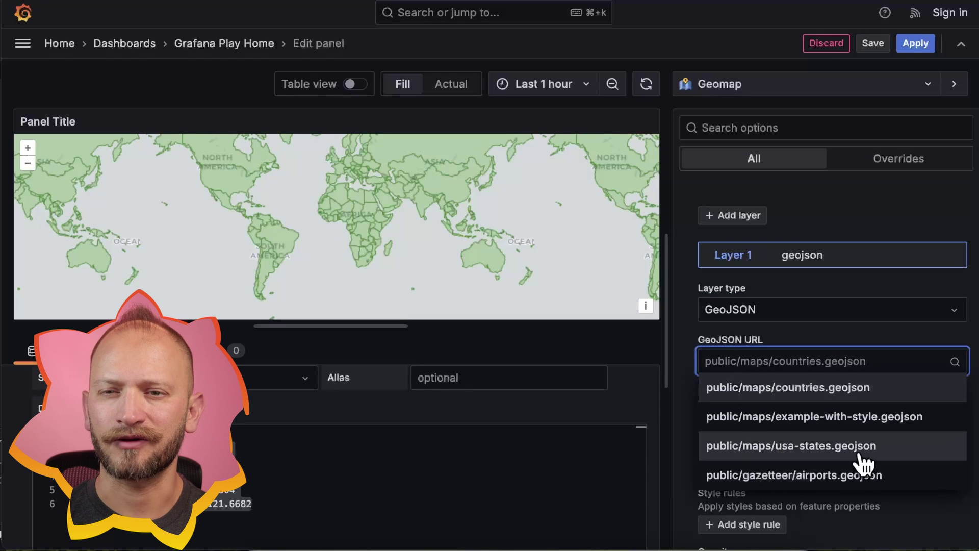
left_click(885, 424)
left_click(863, 371)
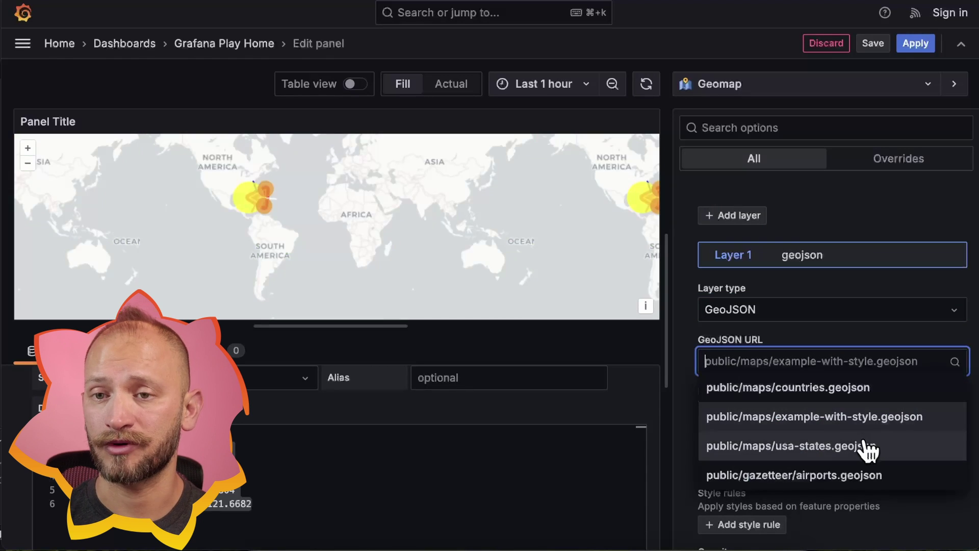
left_click(865, 472)
Make Layer 1 a Night / Day layer and browse the remaining layer types.
left_click(807, 318)
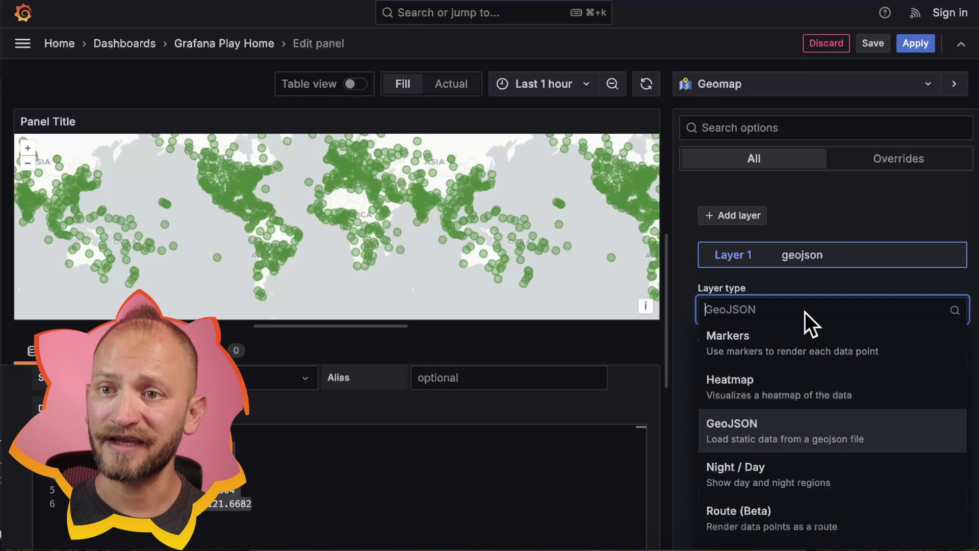
left_click(822, 474)
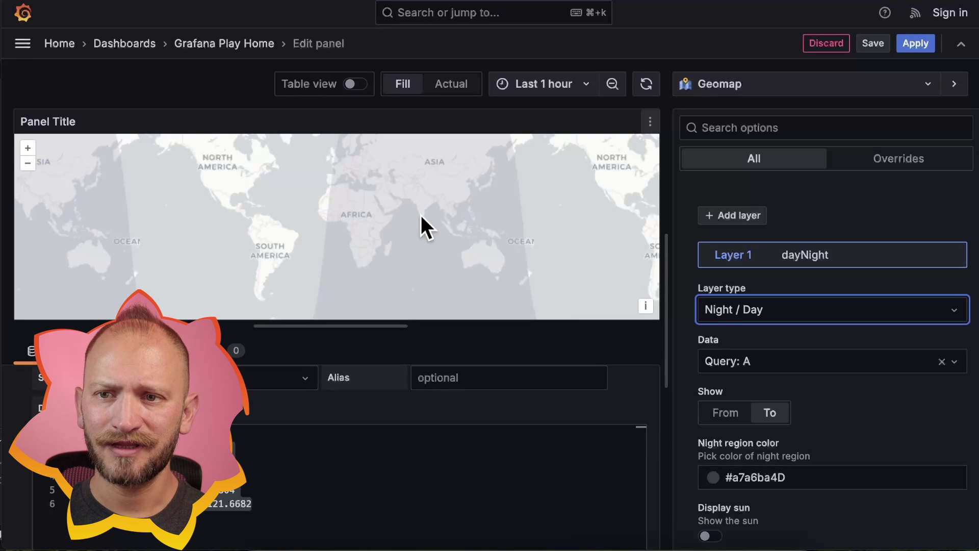
left_click(776, 309)
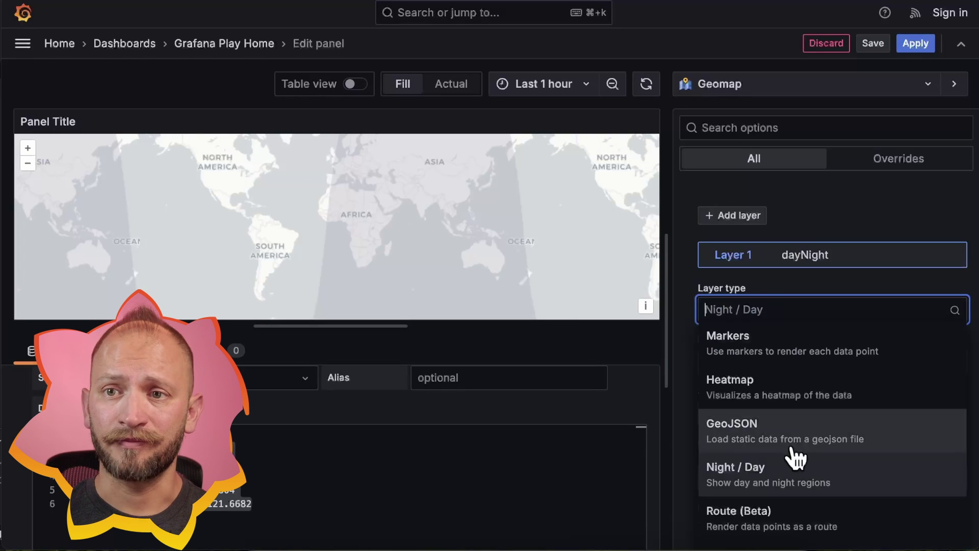
scroll(793, 454, "down", 3)
scroll(794, 455, "down", 4)
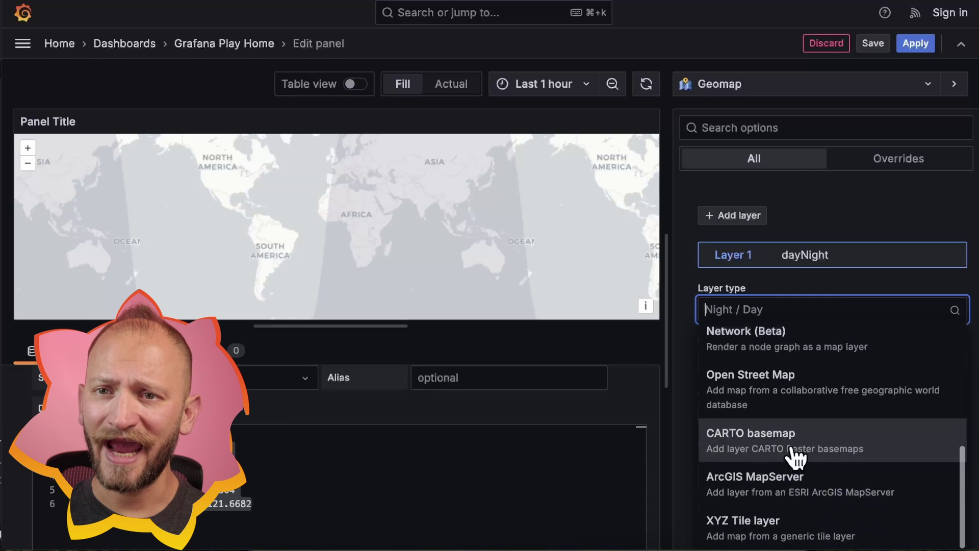
key("Escape")
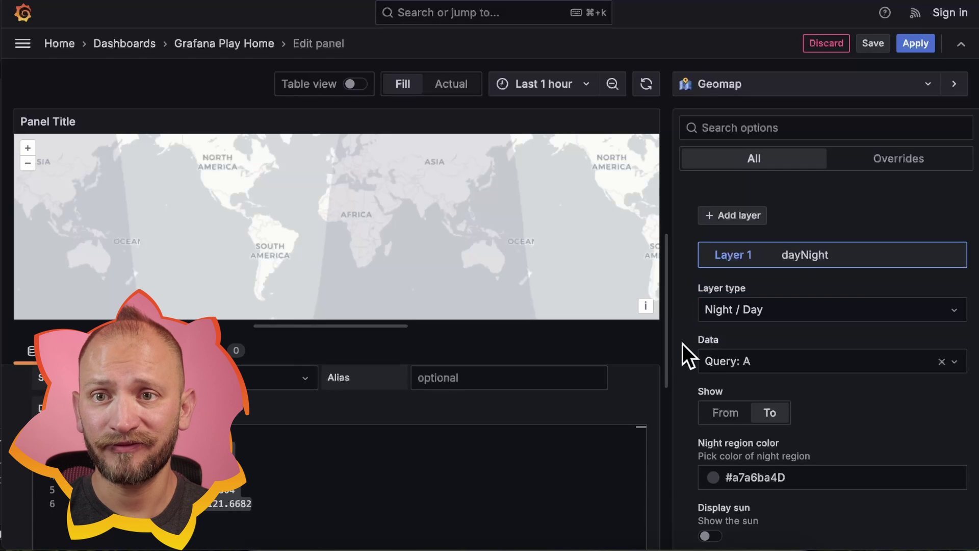
scroll(781, 324, "up", 1)
left_click(786, 335)
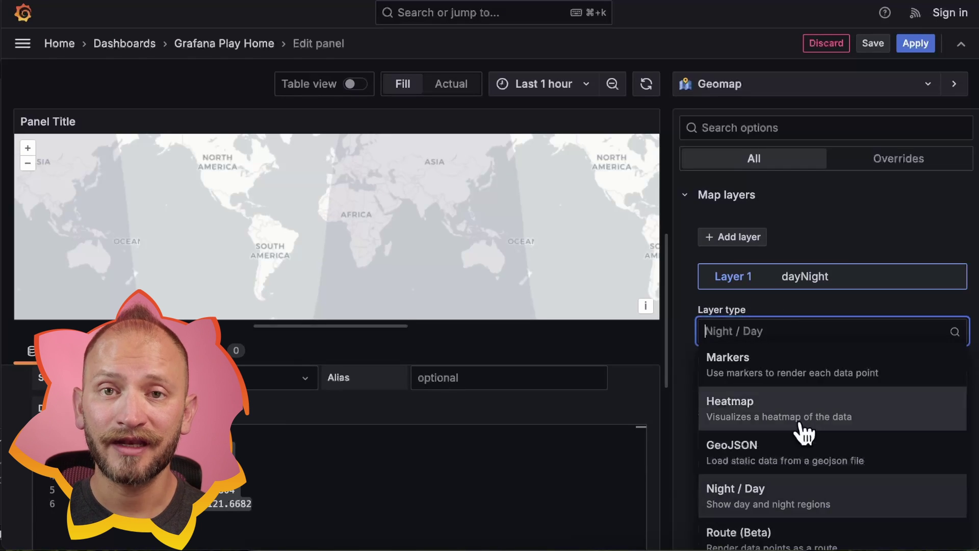
scroll(800, 431, "down", 6)
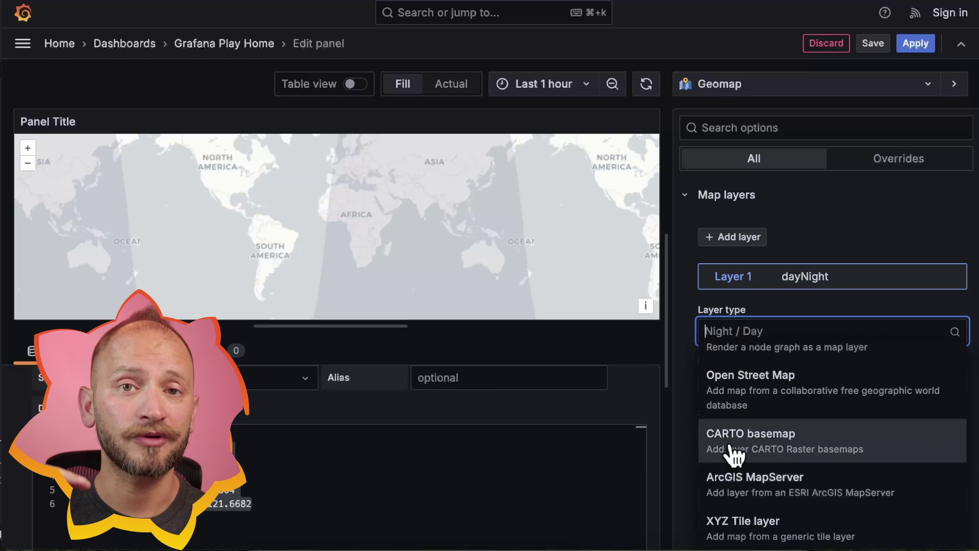
Collapse Map layers and briefly expand and collapse the Map view settings.
left_click(835, 223)
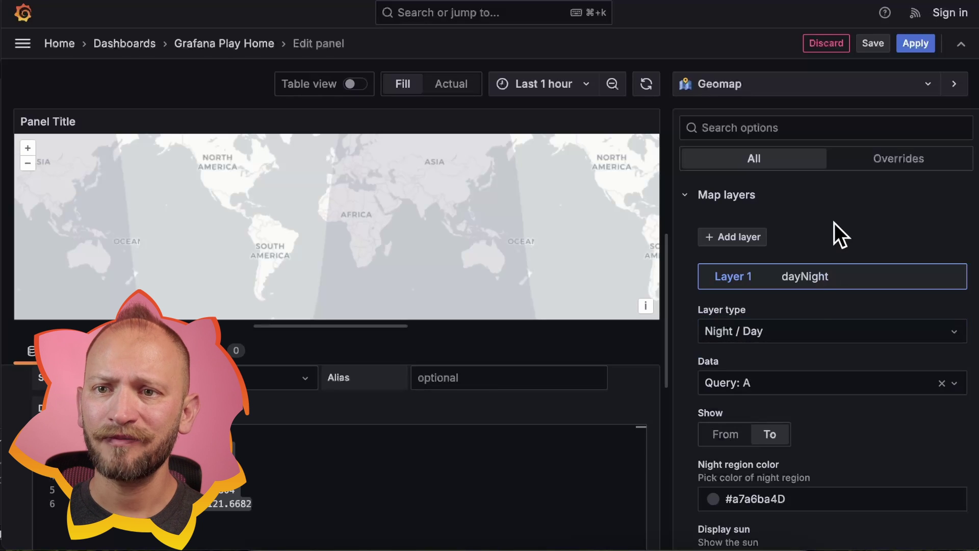
left_click(686, 196)
left_click(689, 222)
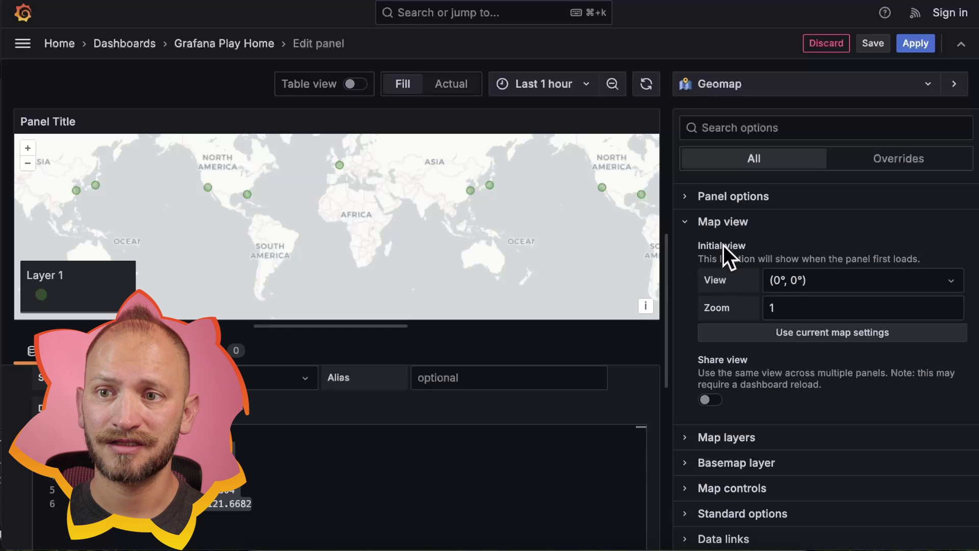
left_click(687, 223)
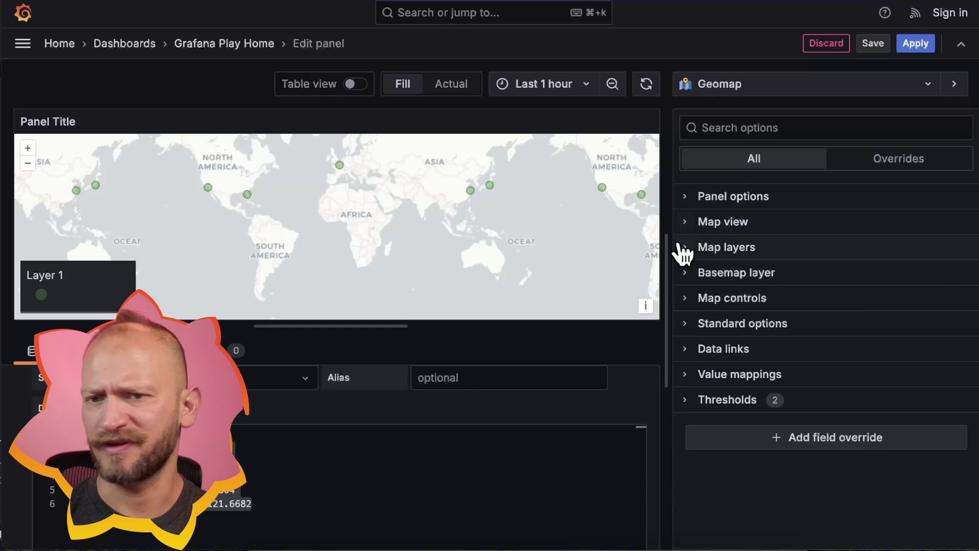
left_click(681, 249)
left_click(681, 249)
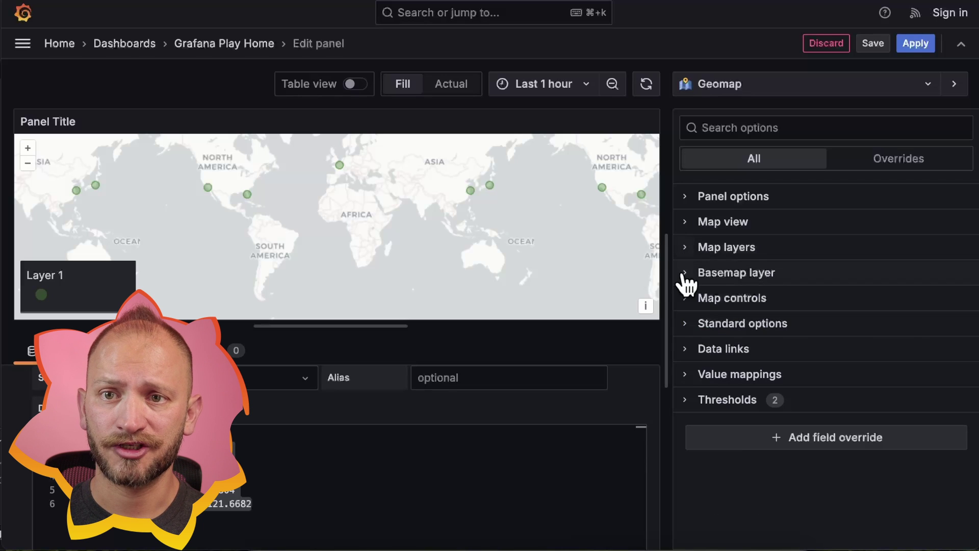
Review the Map controls toggles without changing them, then collapse the section.
left_click(690, 301)
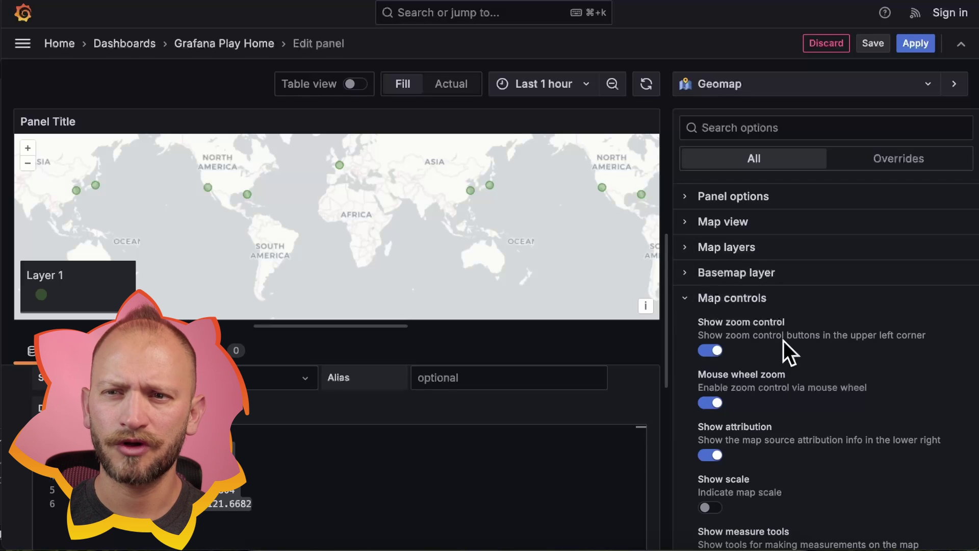
scroll(783, 341, "down", 3)
scroll(783, 340, "down", 3)
scroll(784, 341, "down", 3)
scroll(784, 341, "down", 2)
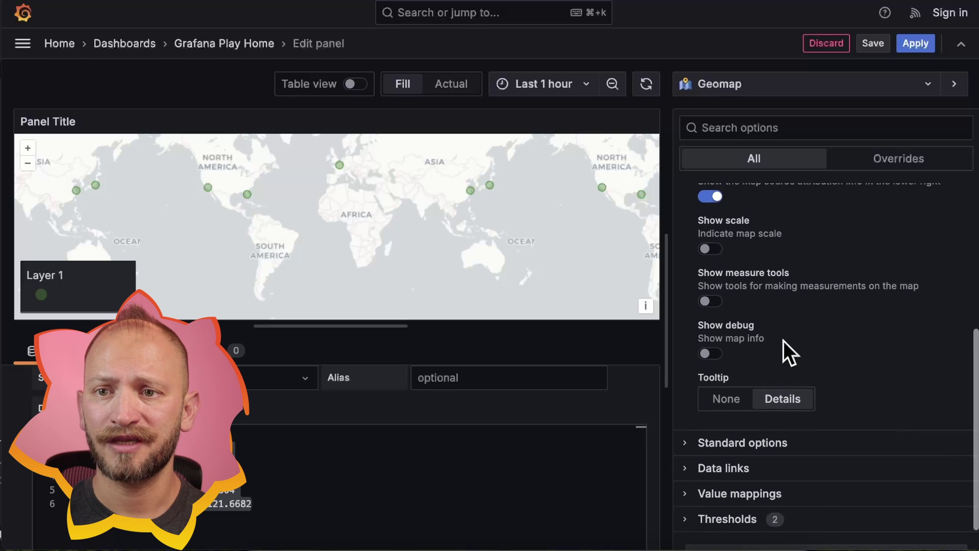
scroll(783, 340, "up", 2)
scroll(783, 340, "up", 5)
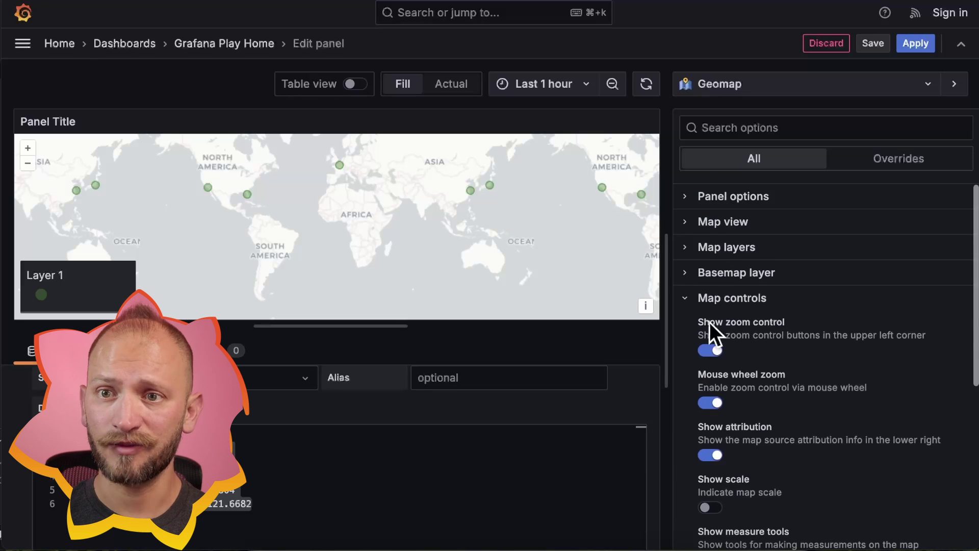
left_click(684, 300)
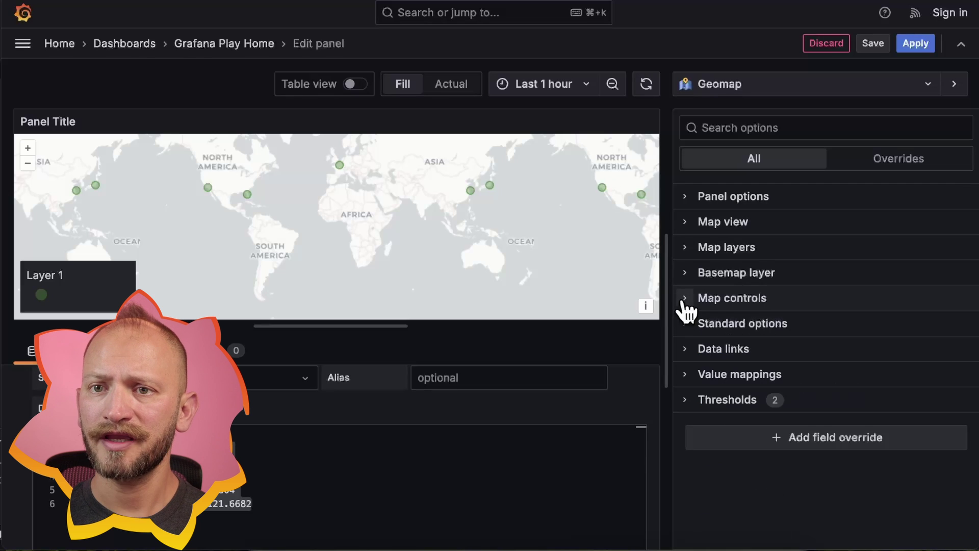
Apply the Geomap panel to the Grafana Play Home dashboard.
left_click(916, 45)
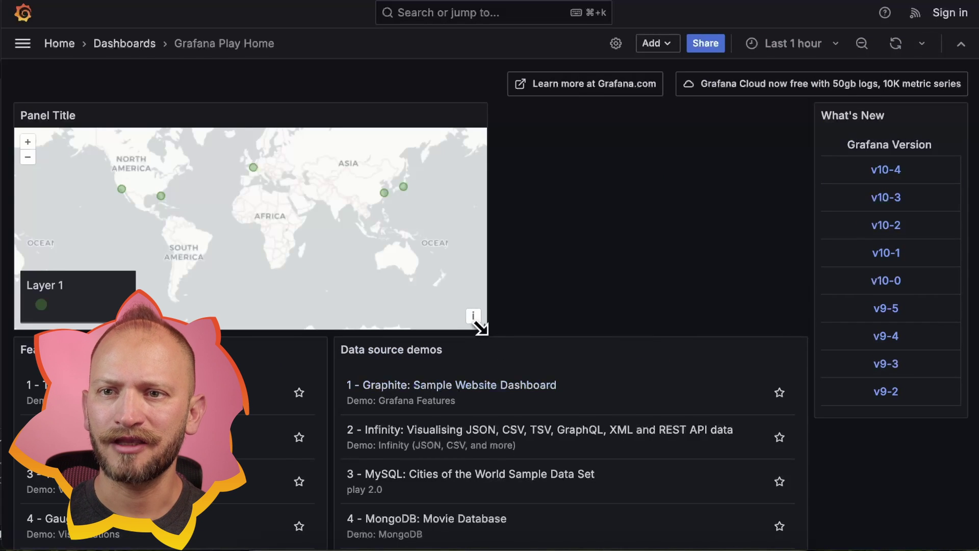